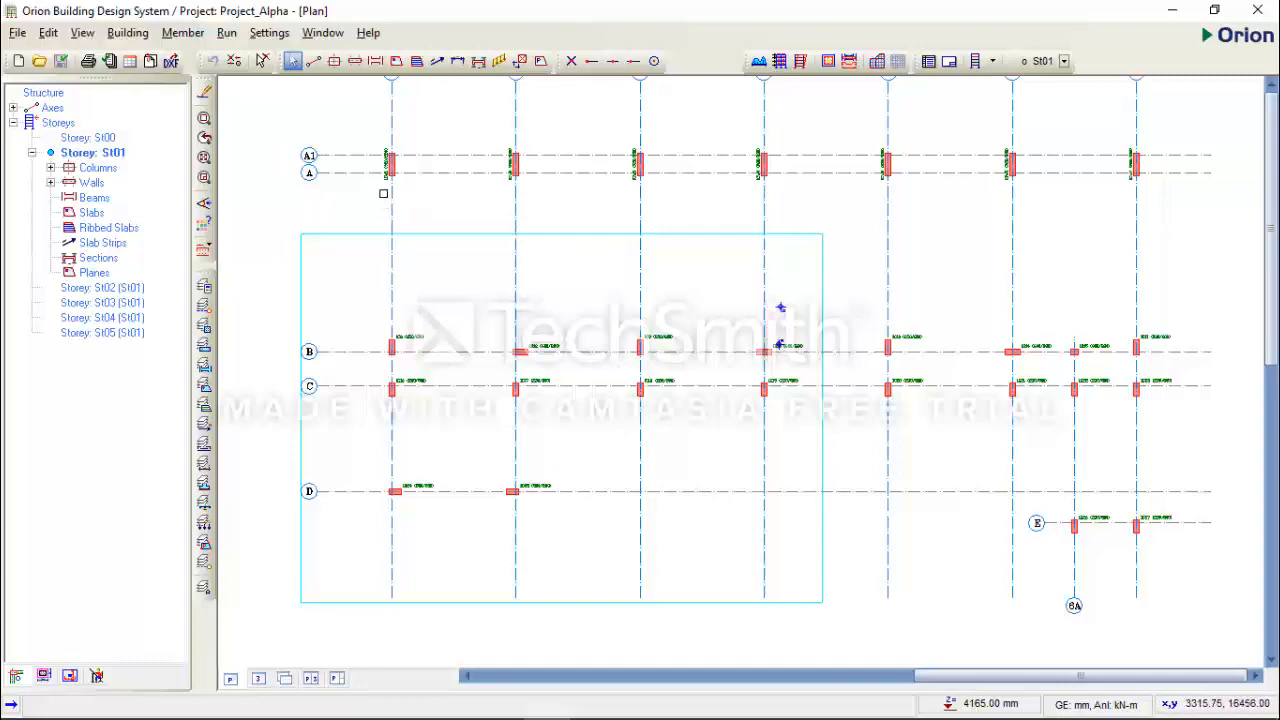
- Open the existing project Sample_Project from the project list
left_click(16, 32)
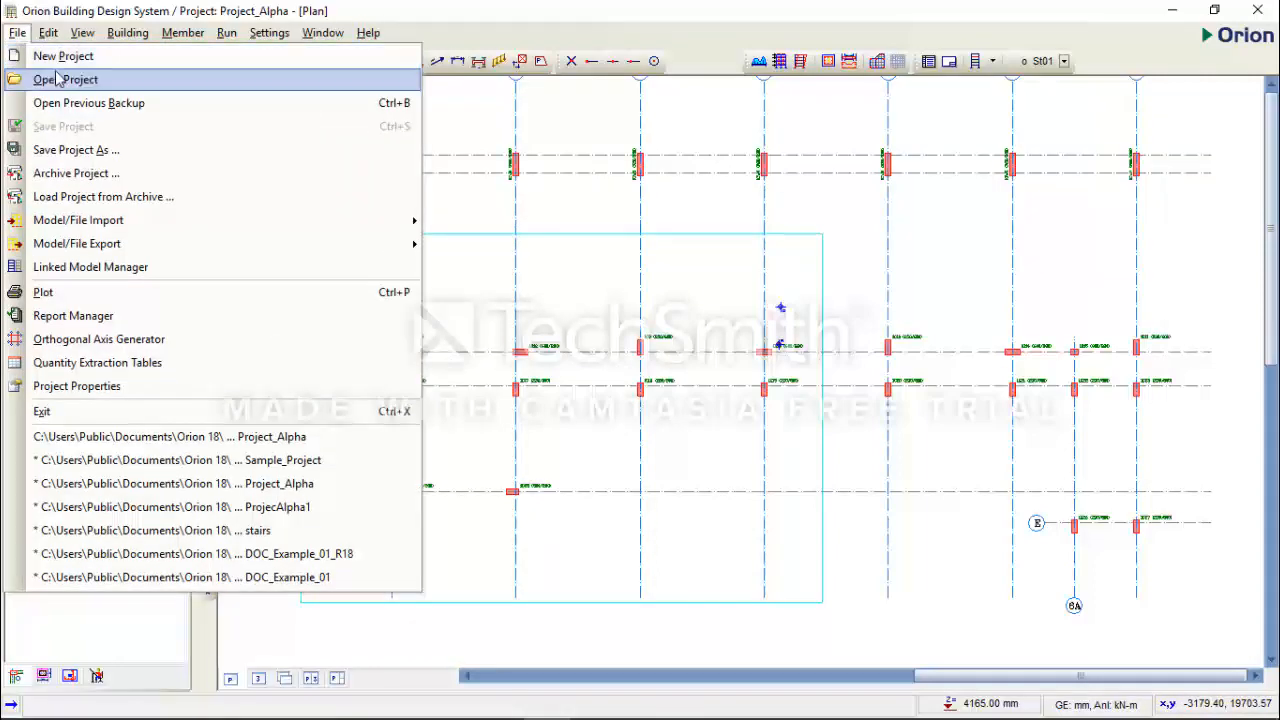
left_click(60, 79)
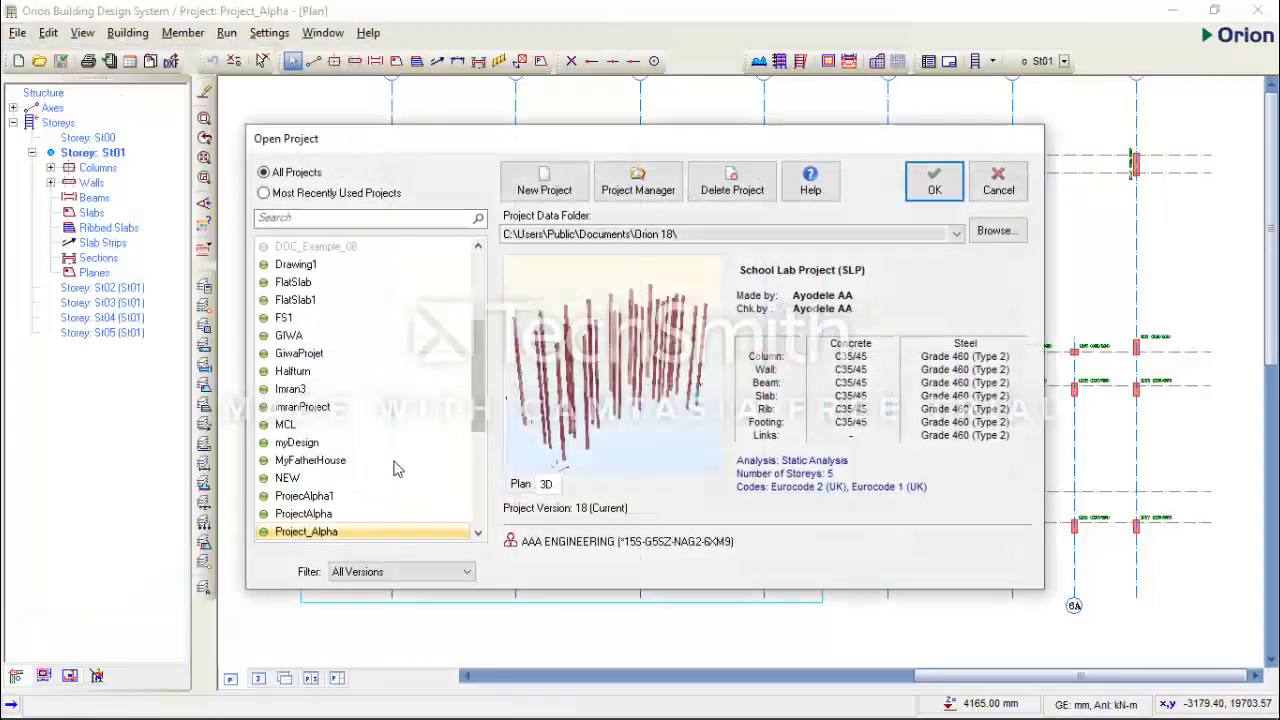
scroll(339, 510, "down", 3)
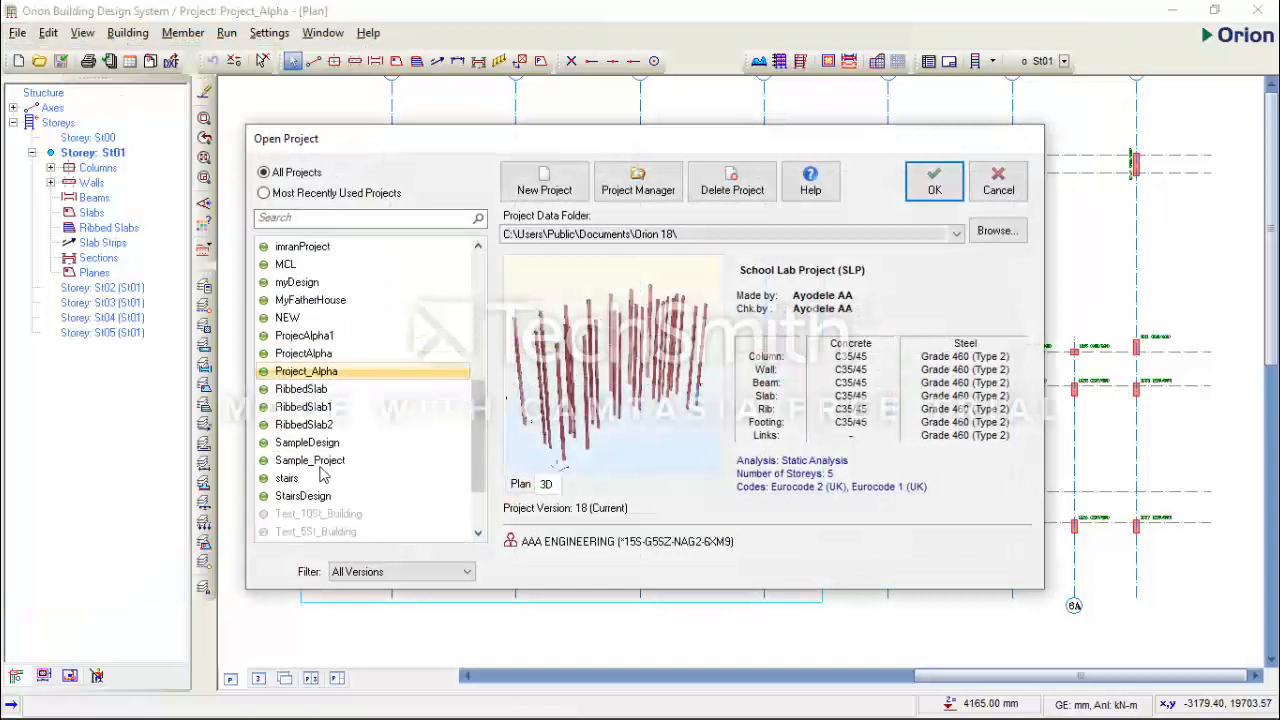
left_click(321, 462)
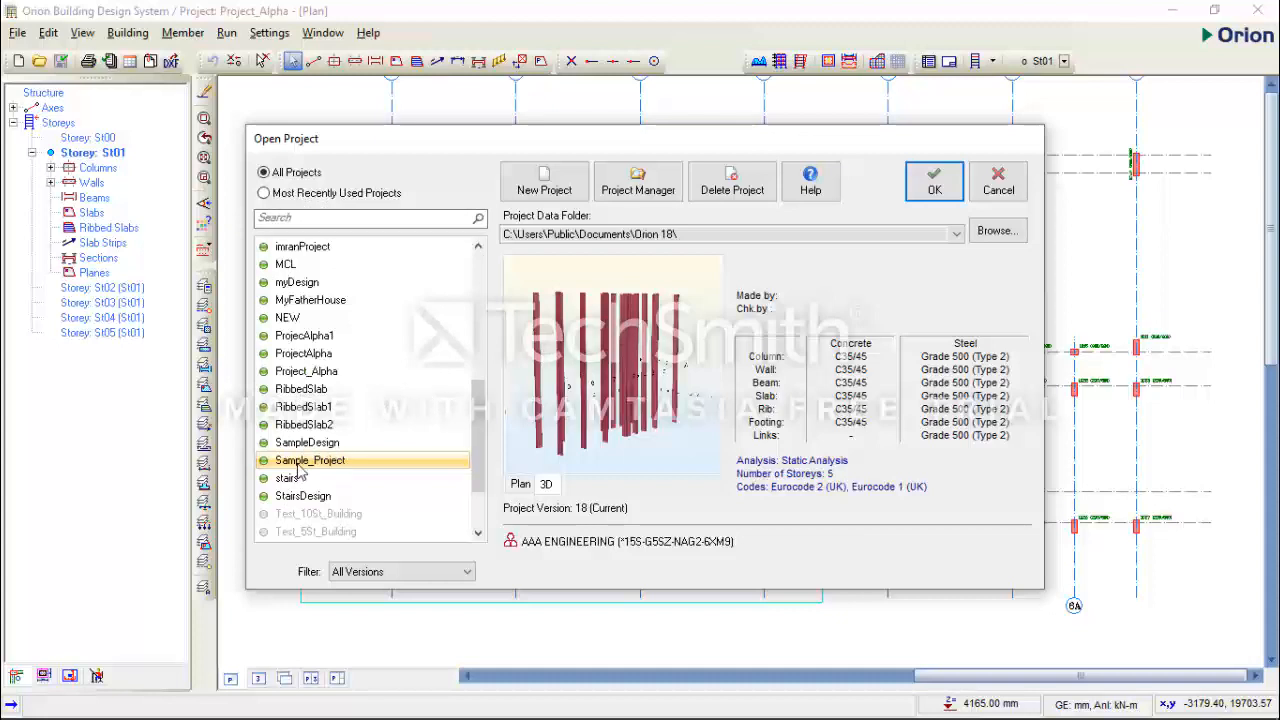
left_click(928, 190)
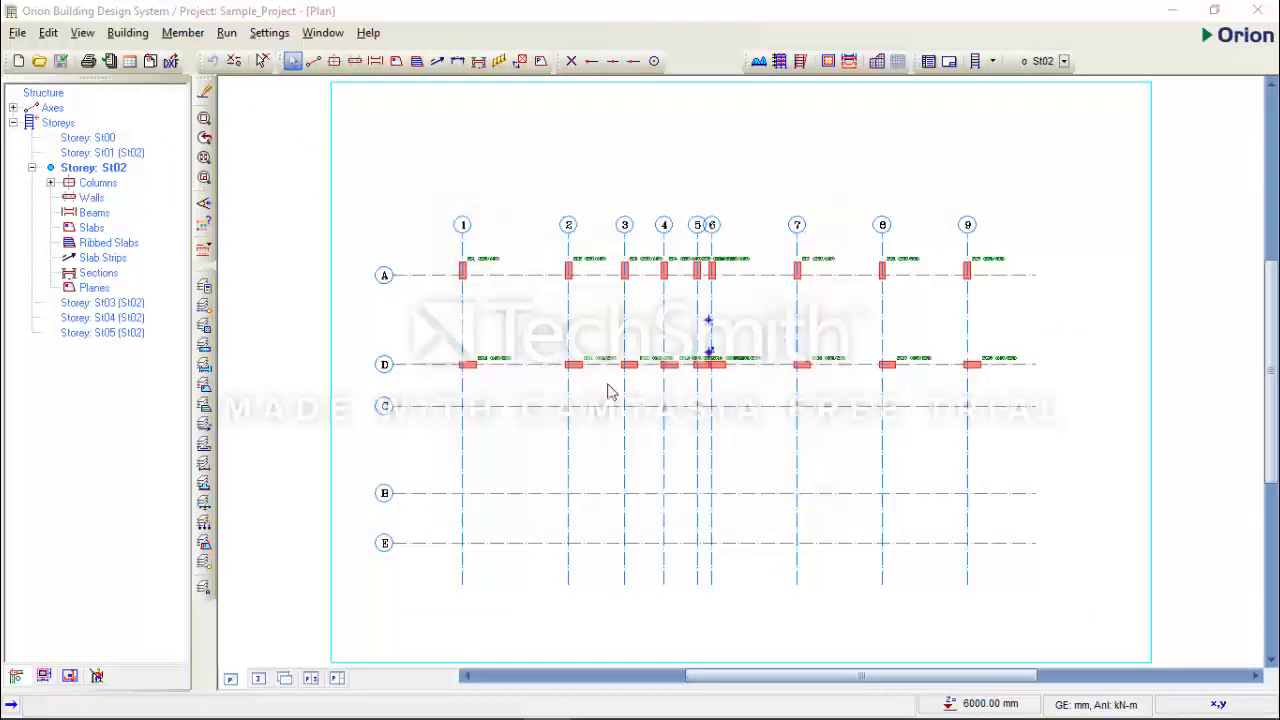
- Start the Beam command on storey St02 and choose Normal as the beam type
mouse_move(699, 422)
middle_mouse_down()
mouse_move(697, 334)
mouse_move(686, 344)
middle_mouse_up()
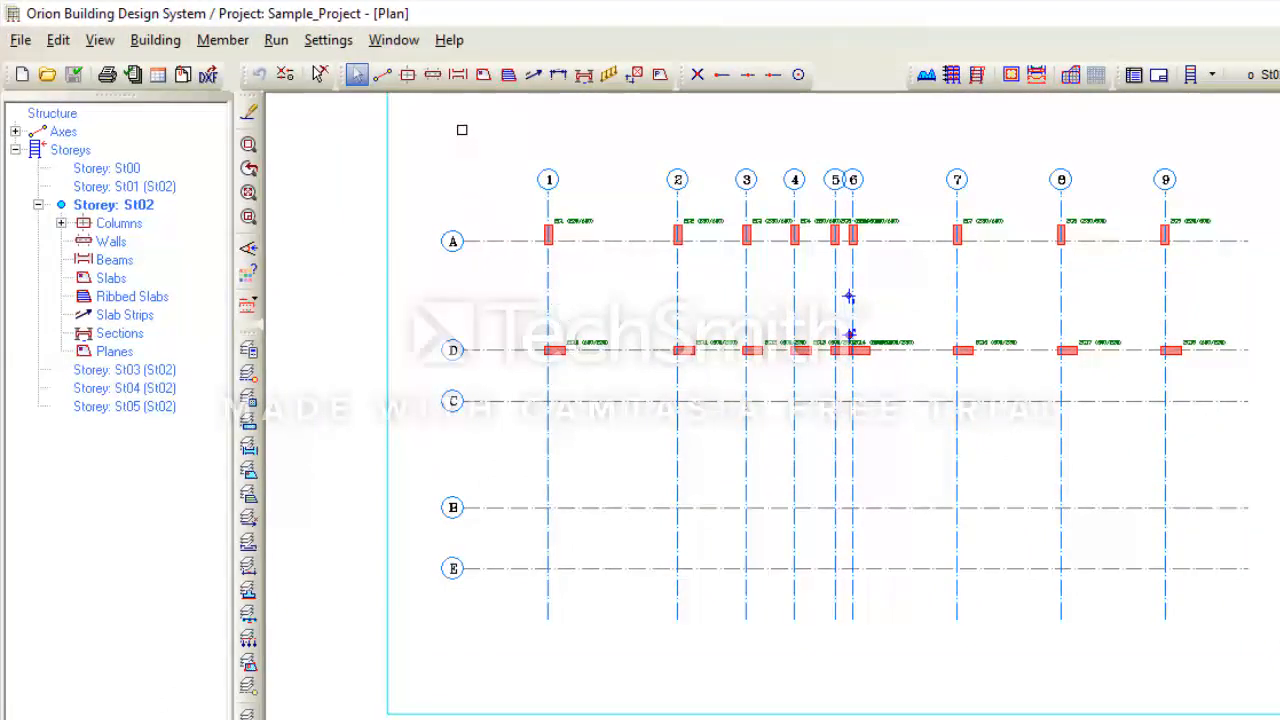
left_click(458, 76)
left_click_drag(932, 133, 424, 139)
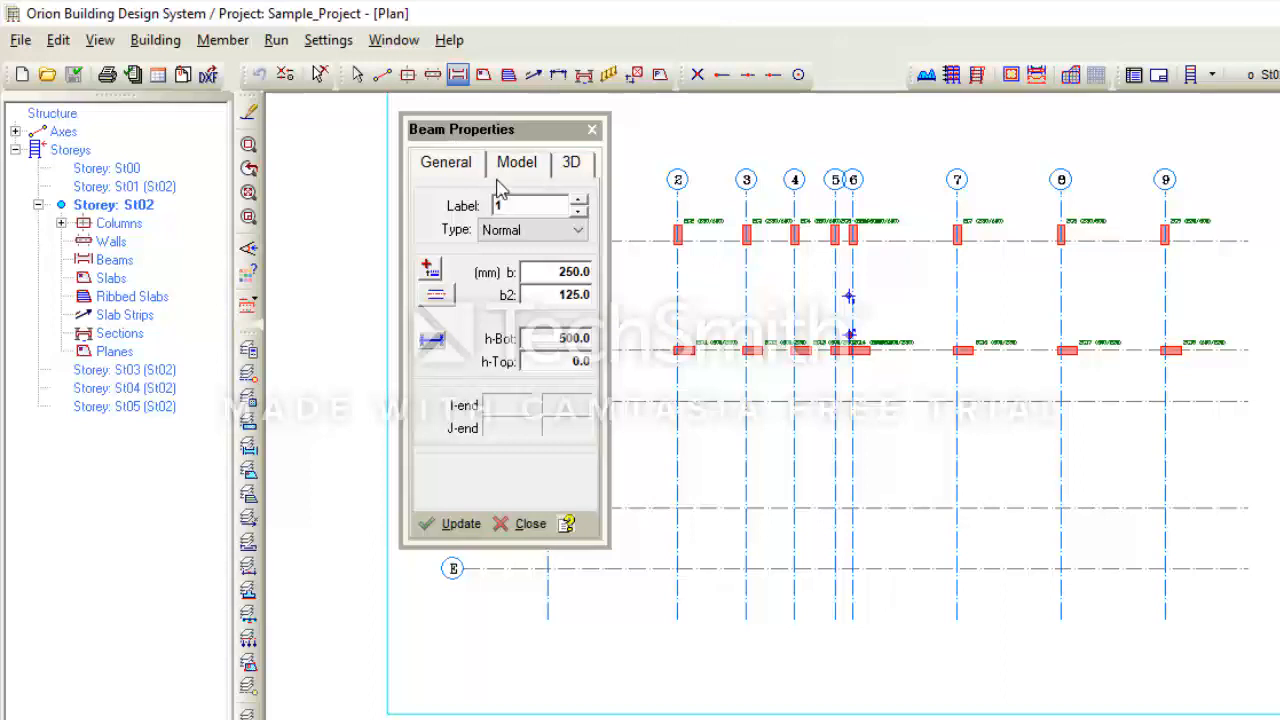
left_click(523, 231)
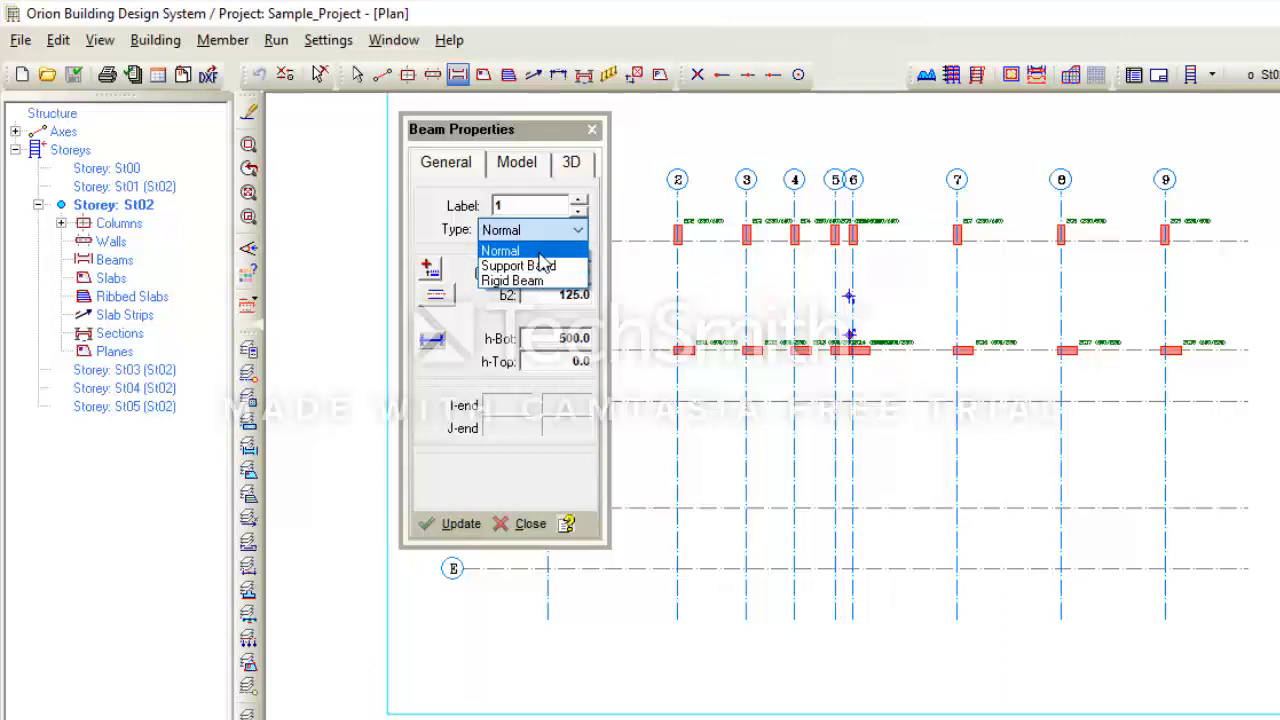
left_click(540, 251)
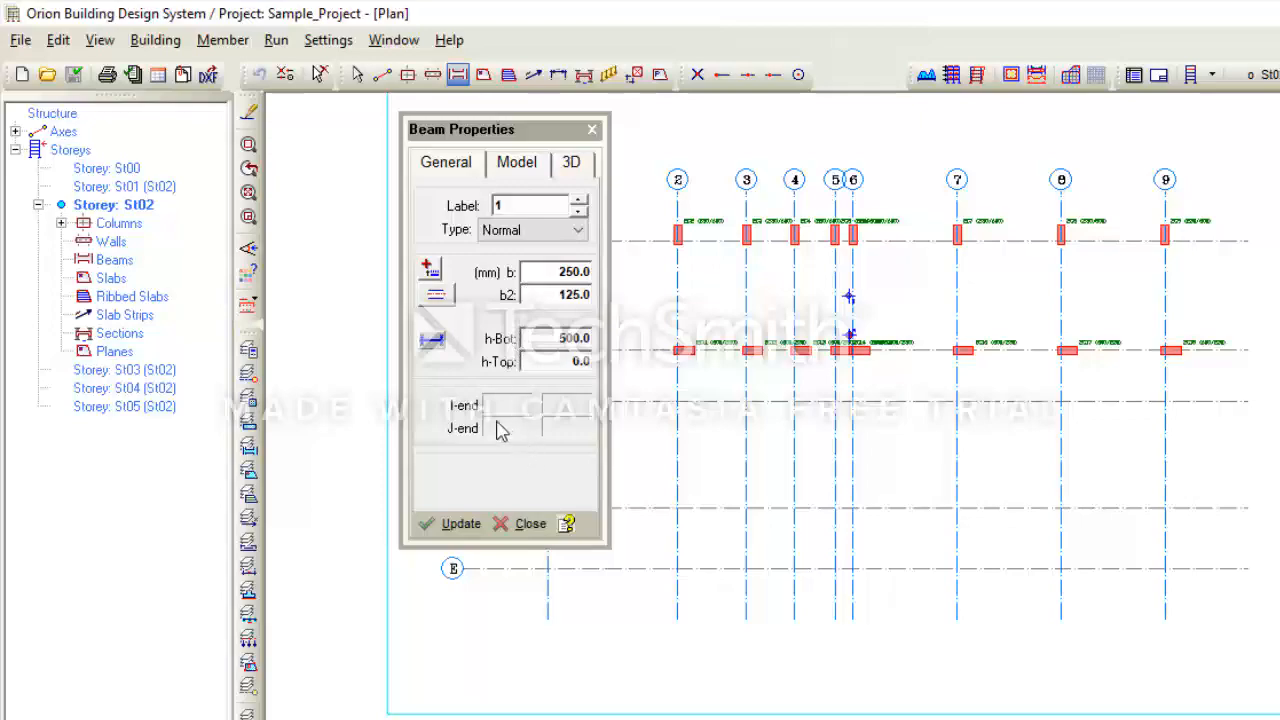
- Read the help on beam width, eccentricity b2, section depths and insertion options
left_click(567, 524)
scroll(537, 345, "down", 15)
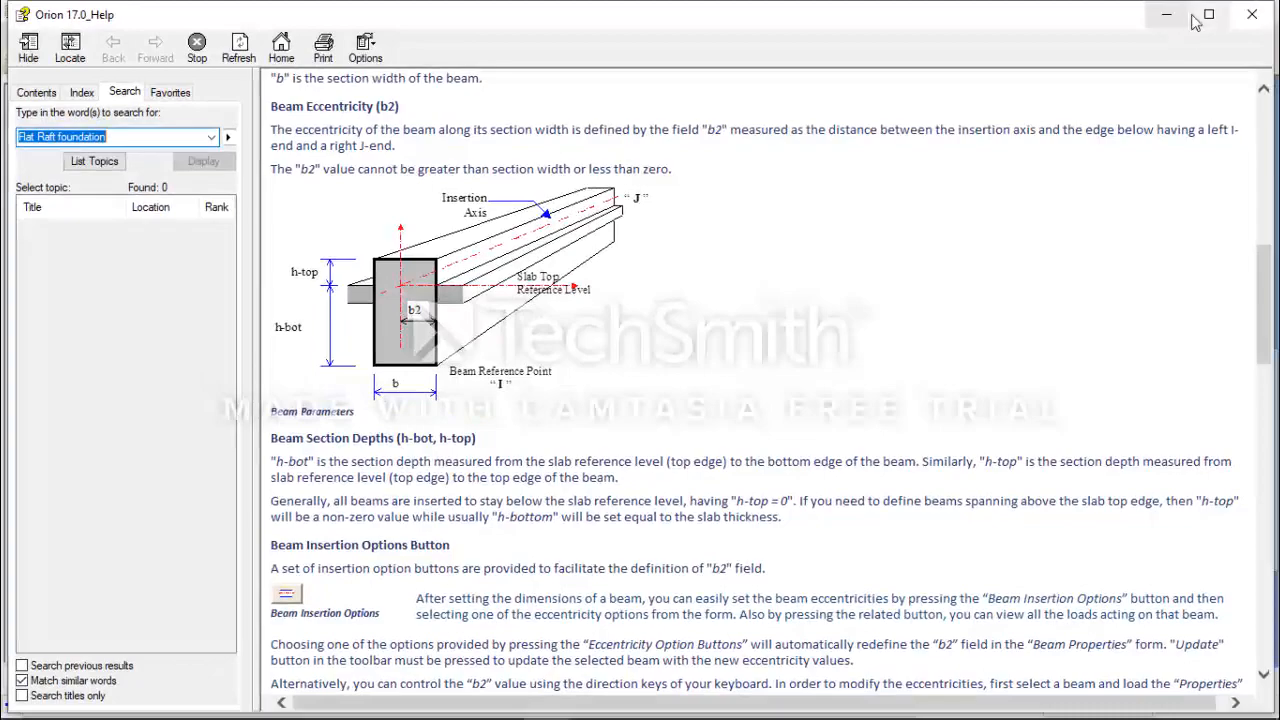
left_click(1251, 14)
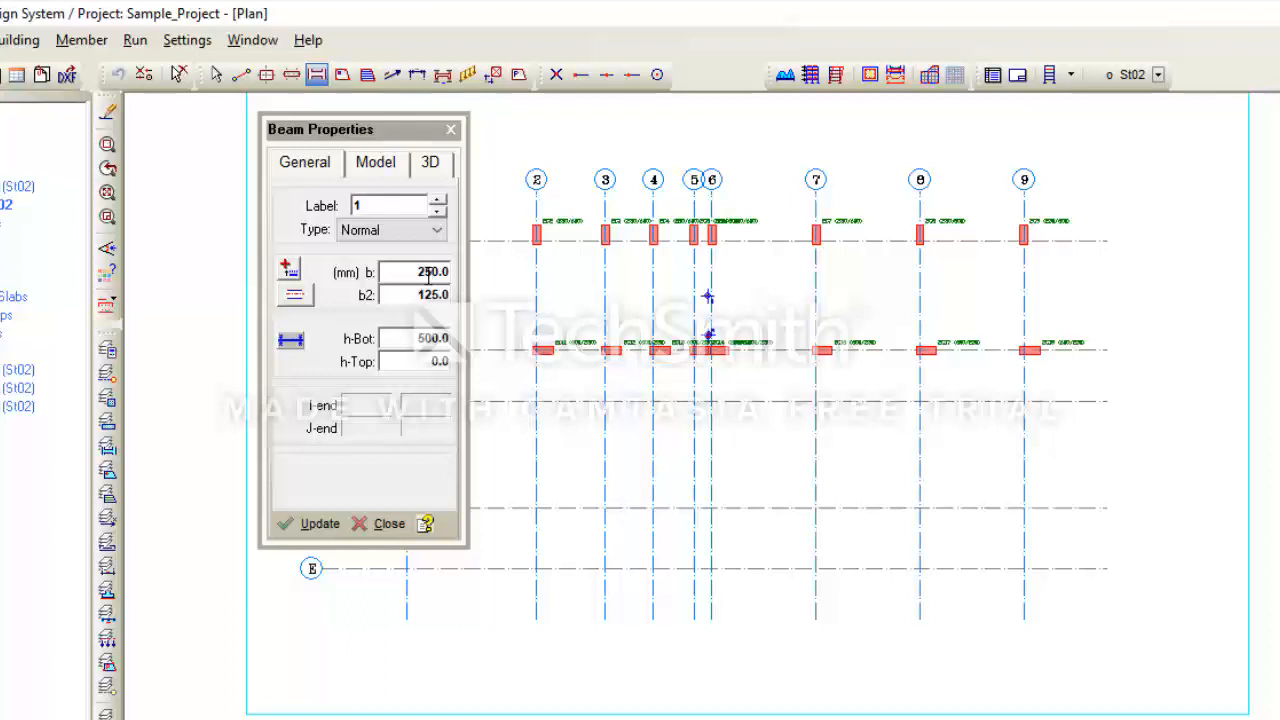
- Set the beam width b to 300 mm and centre the beam on its insertion axis
left_click(295, 295)
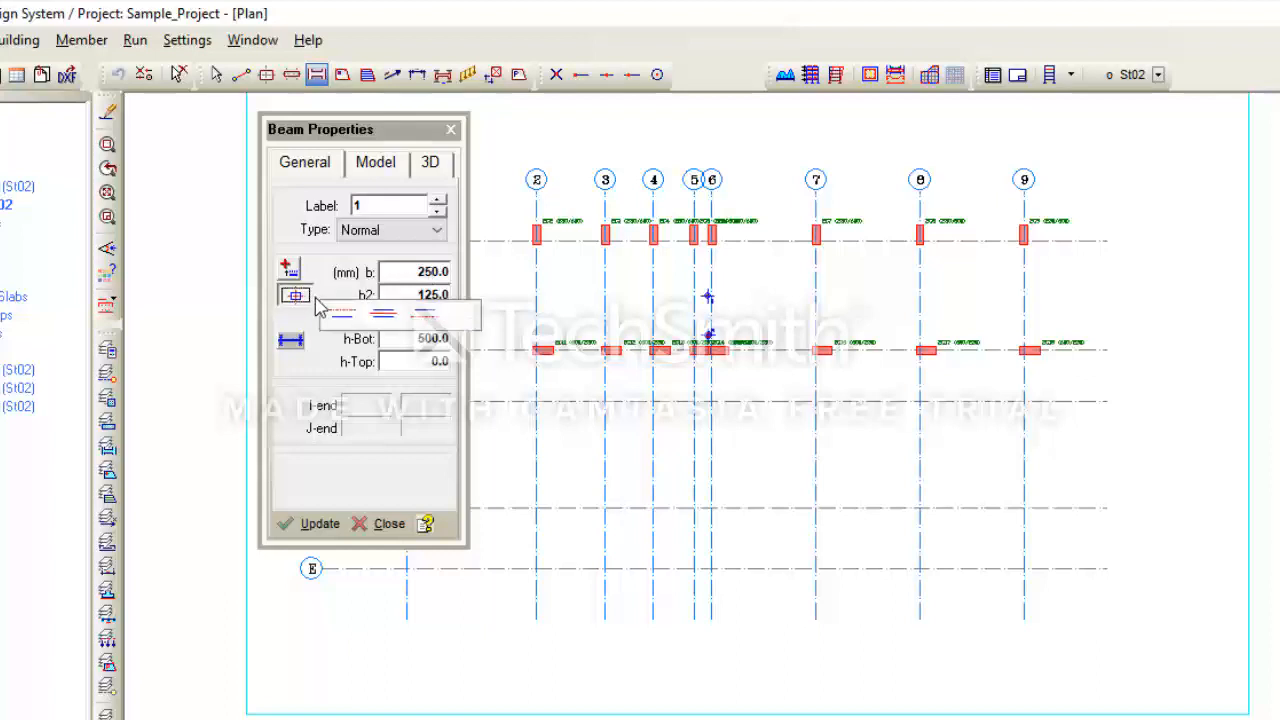
left_click(386, 316)
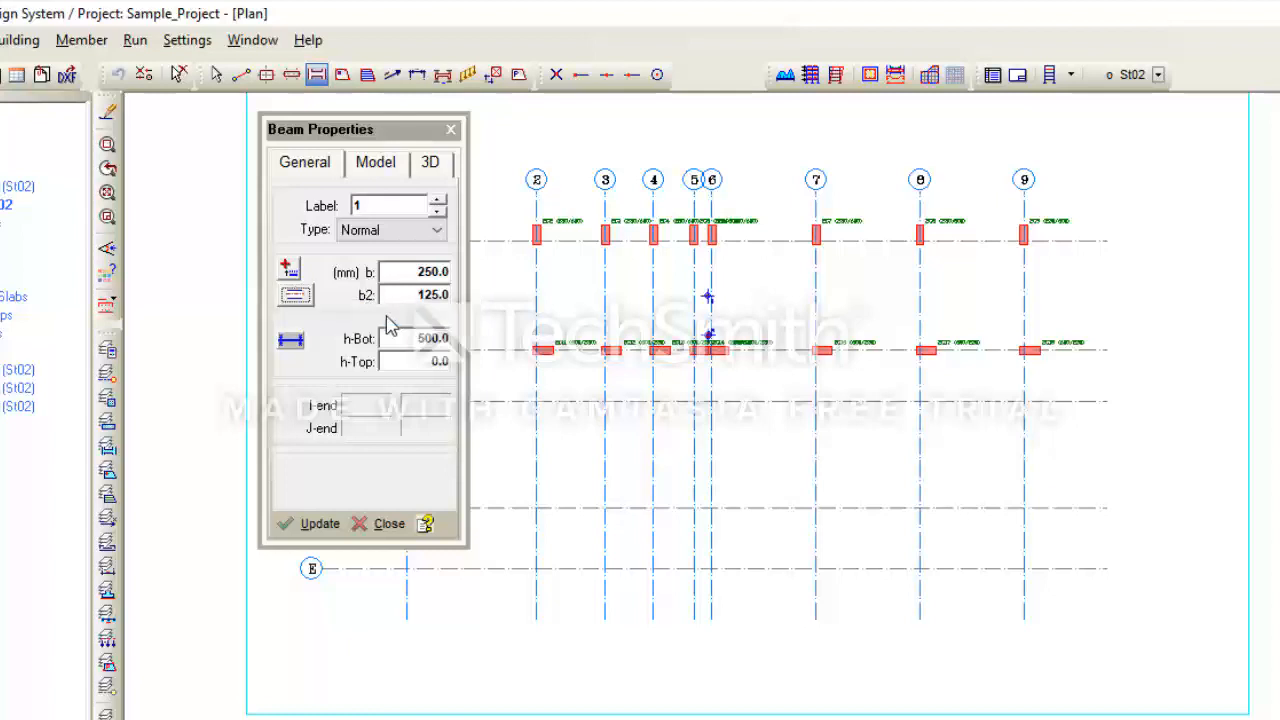
double_click(446, 274)
type("300")
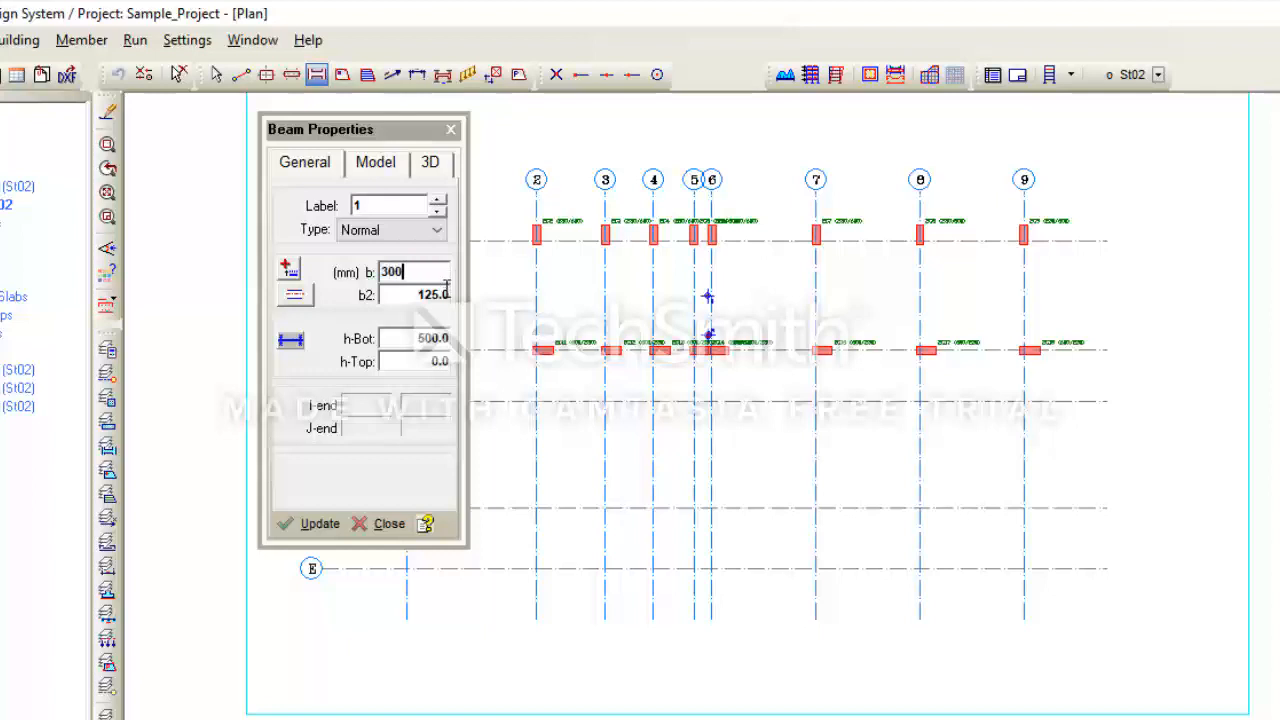
key("Tab")
left_click(302, 301)
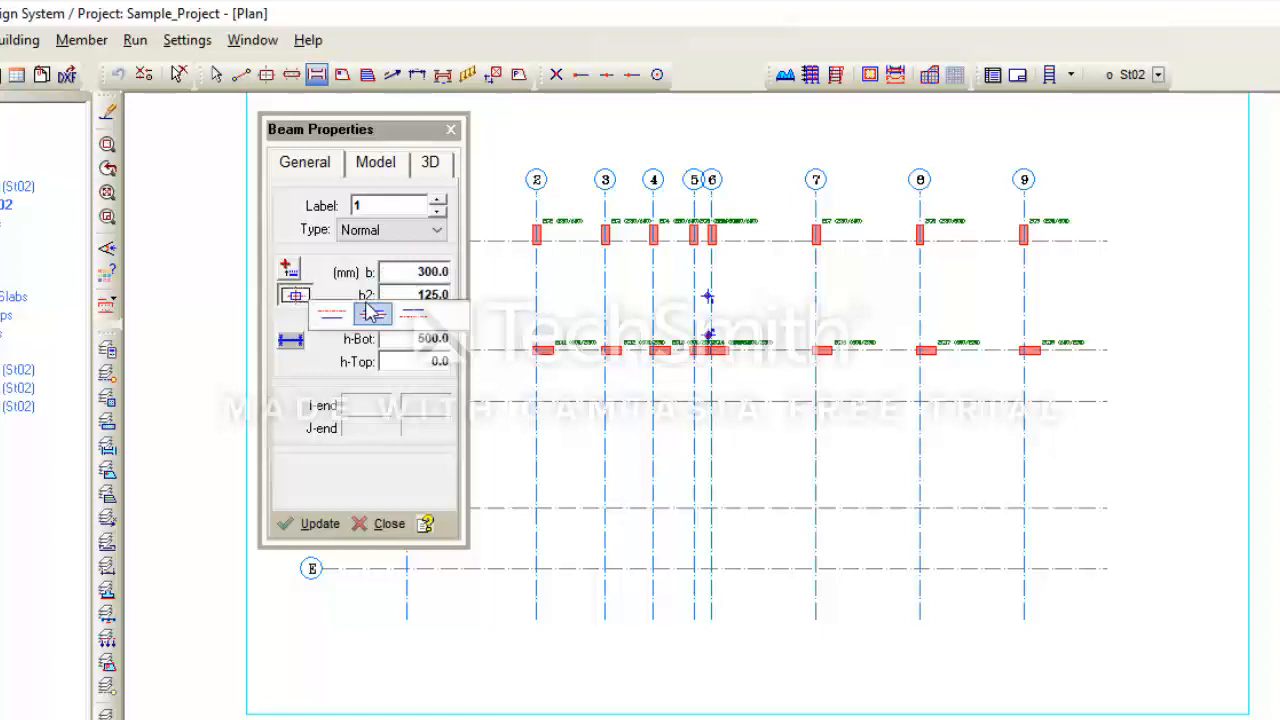
left_click(373, 316)
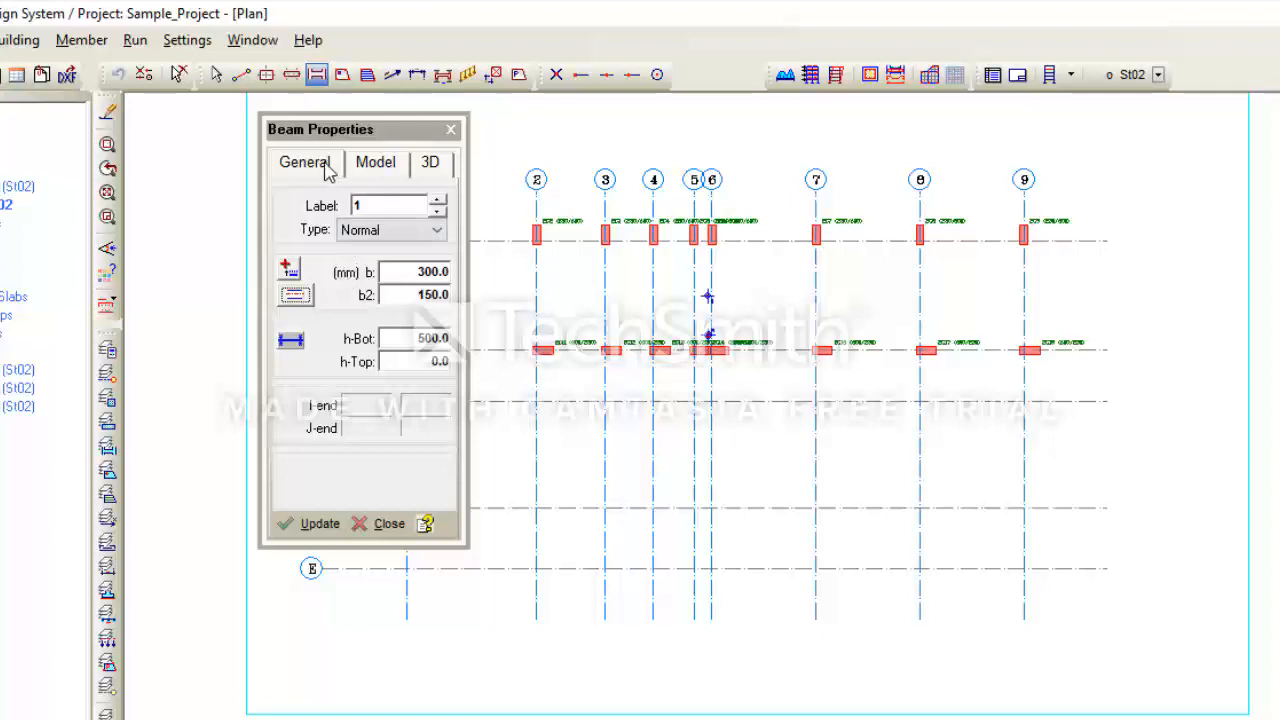
- Examine the beam's model properties and its material options, keeping Concrete
left_click(383, 168)
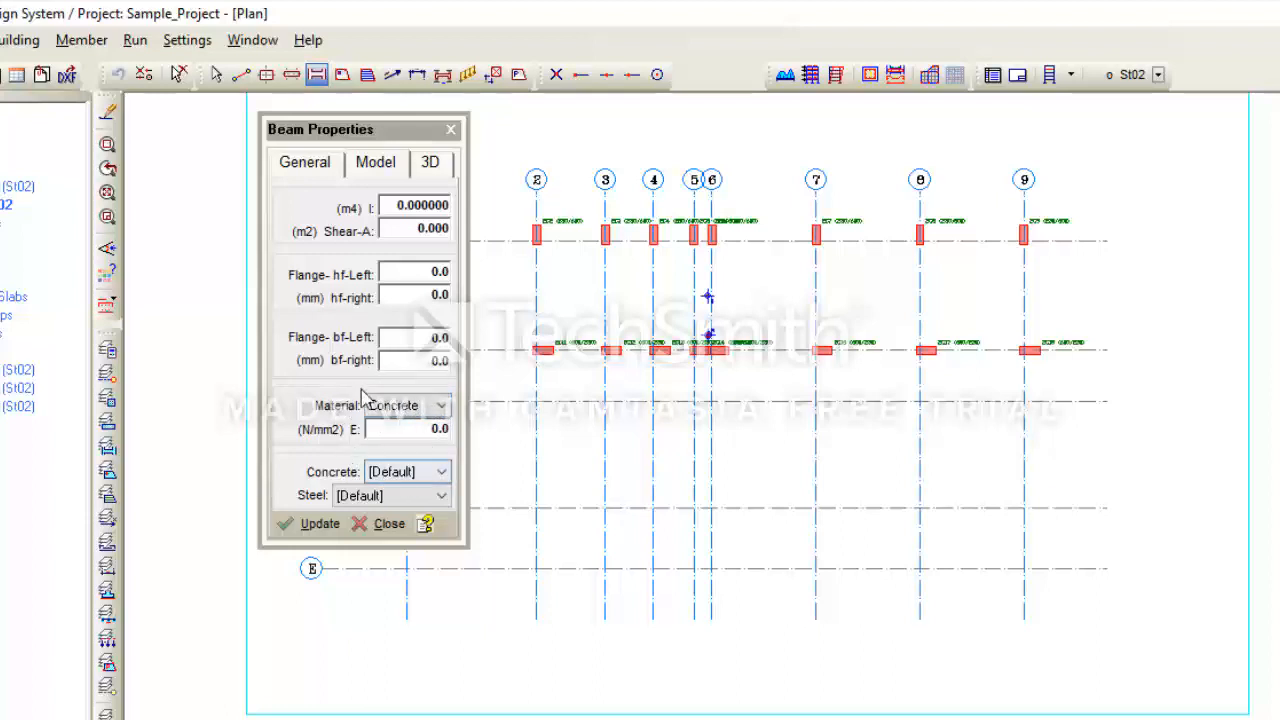
left_click(414, 410)
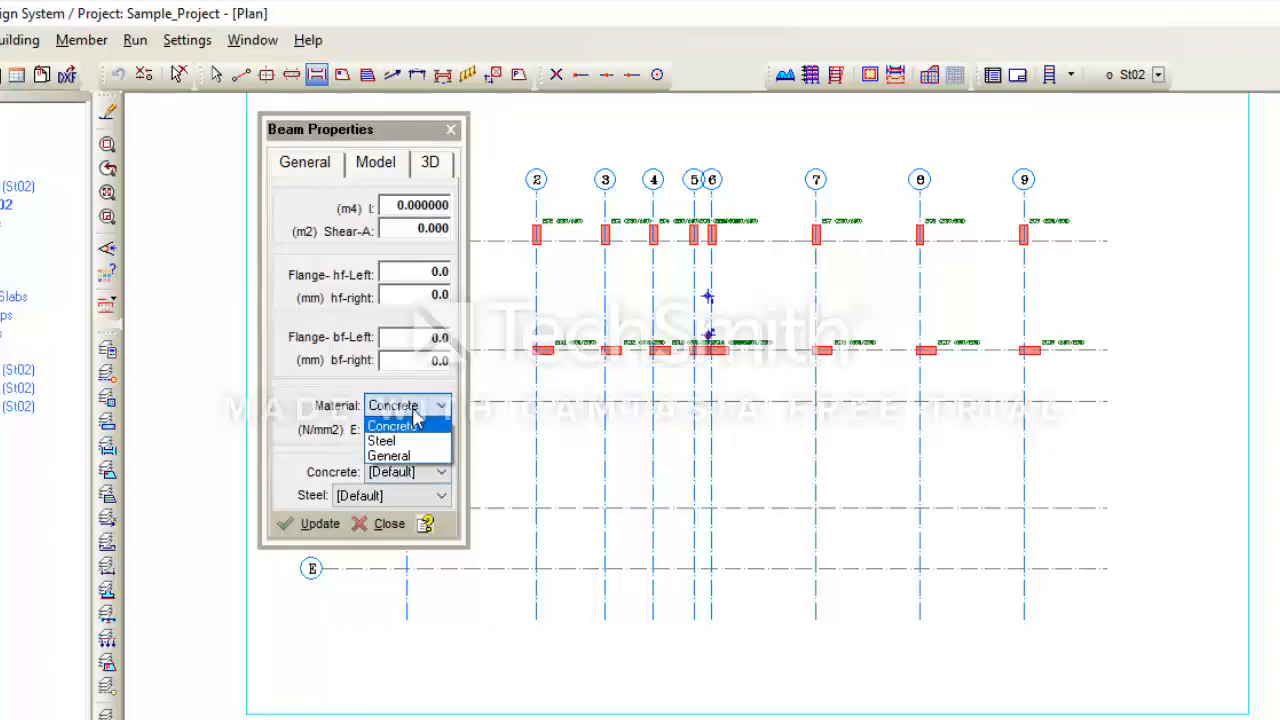
left_click(413, 410)
left_click(413, 410)
left_click(413, 411)
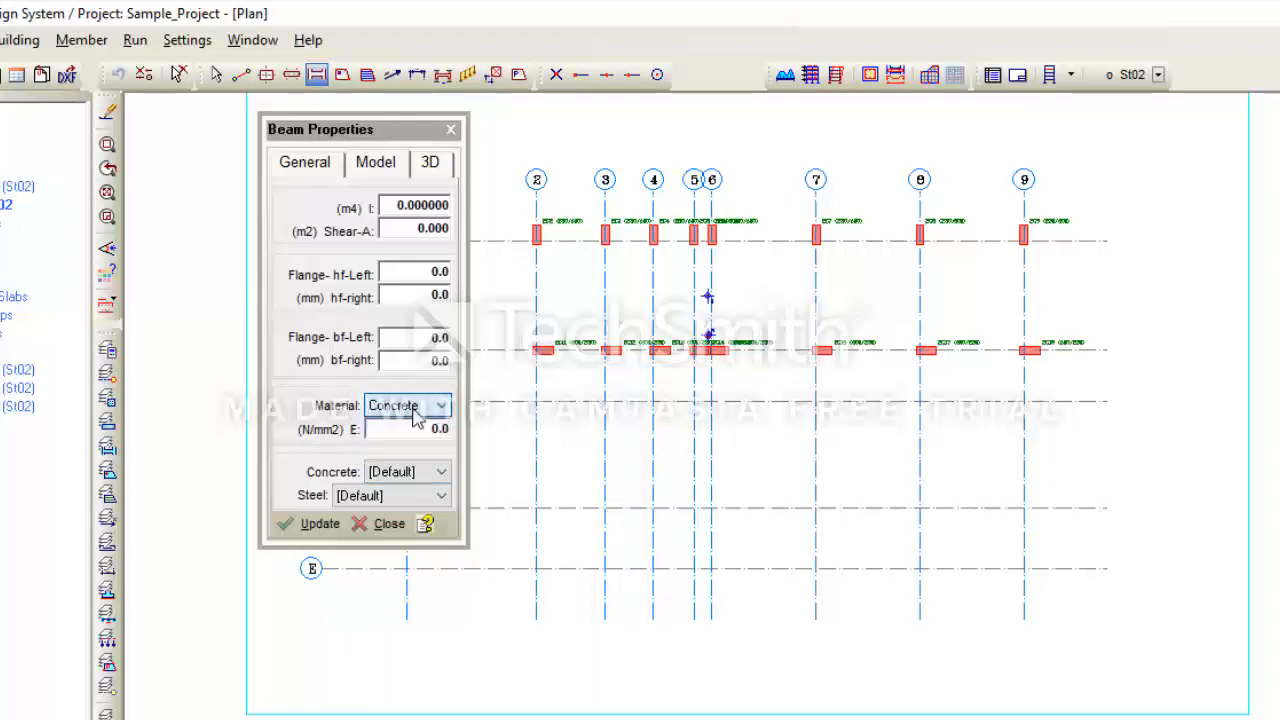
left_click(413, 411)
left_click(413, 411)
left_click(411, 412)
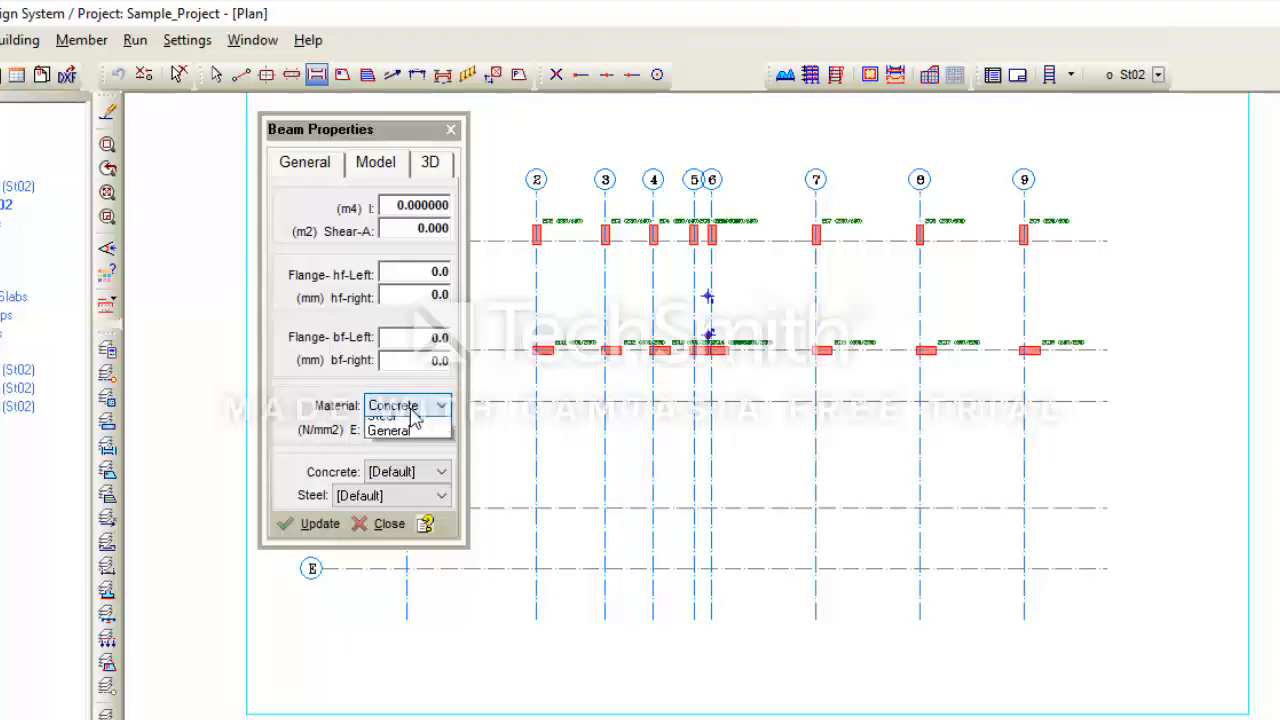
left_click(411, 412)
left_click(411, 412)
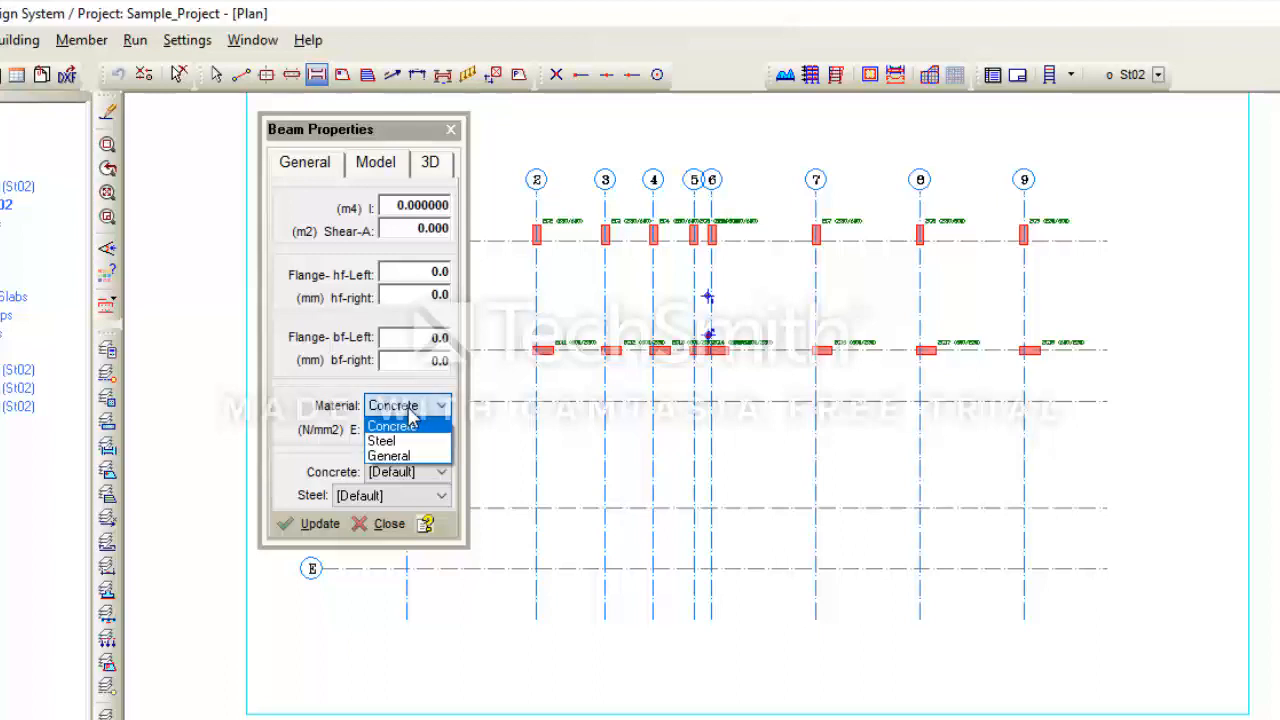
left_click(412, 424)
left_click(411, 433)
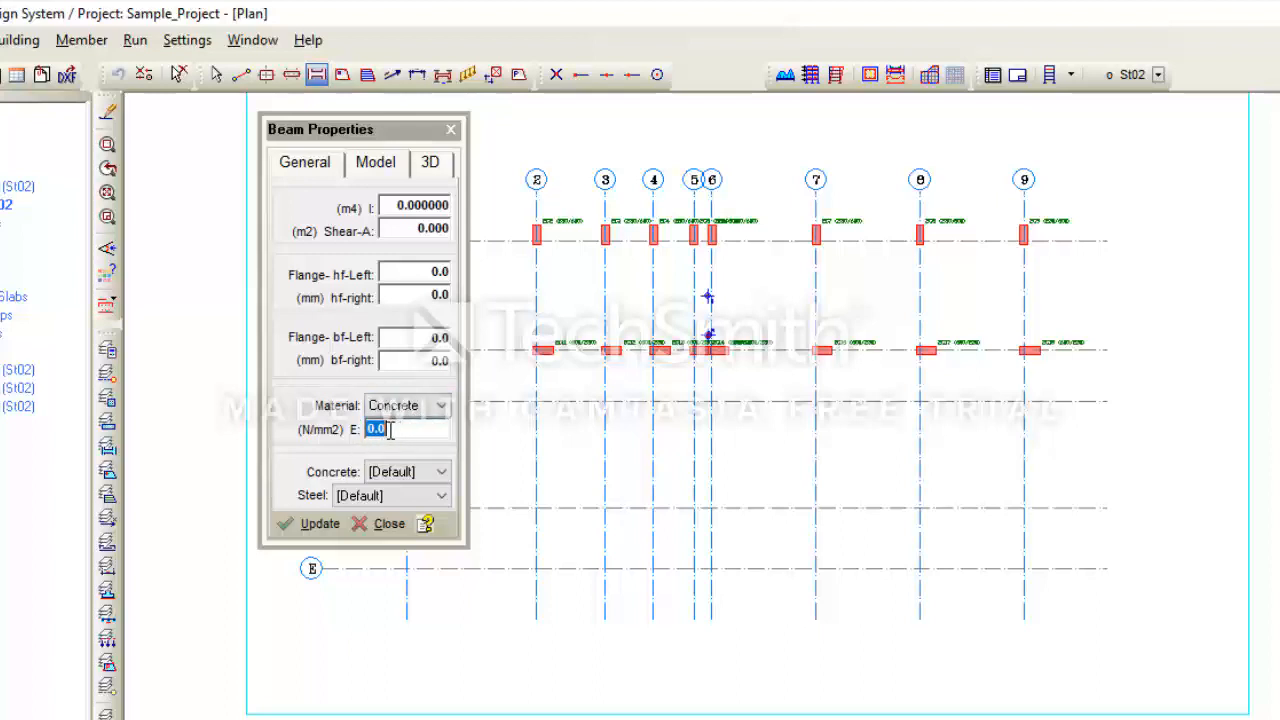
- Examine the concrete grades available for the beam, leaving the grade at Default
left_click(380, 478)
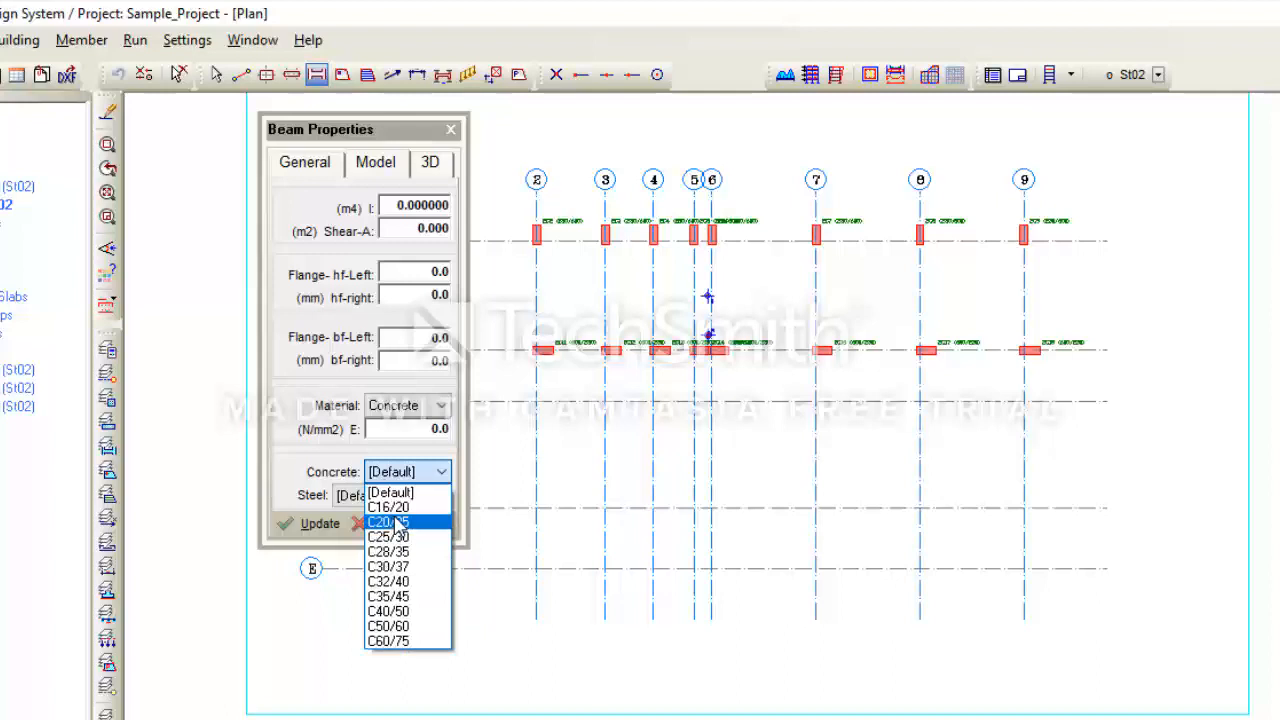
left_click(131, 41)
left_click(133, 41)
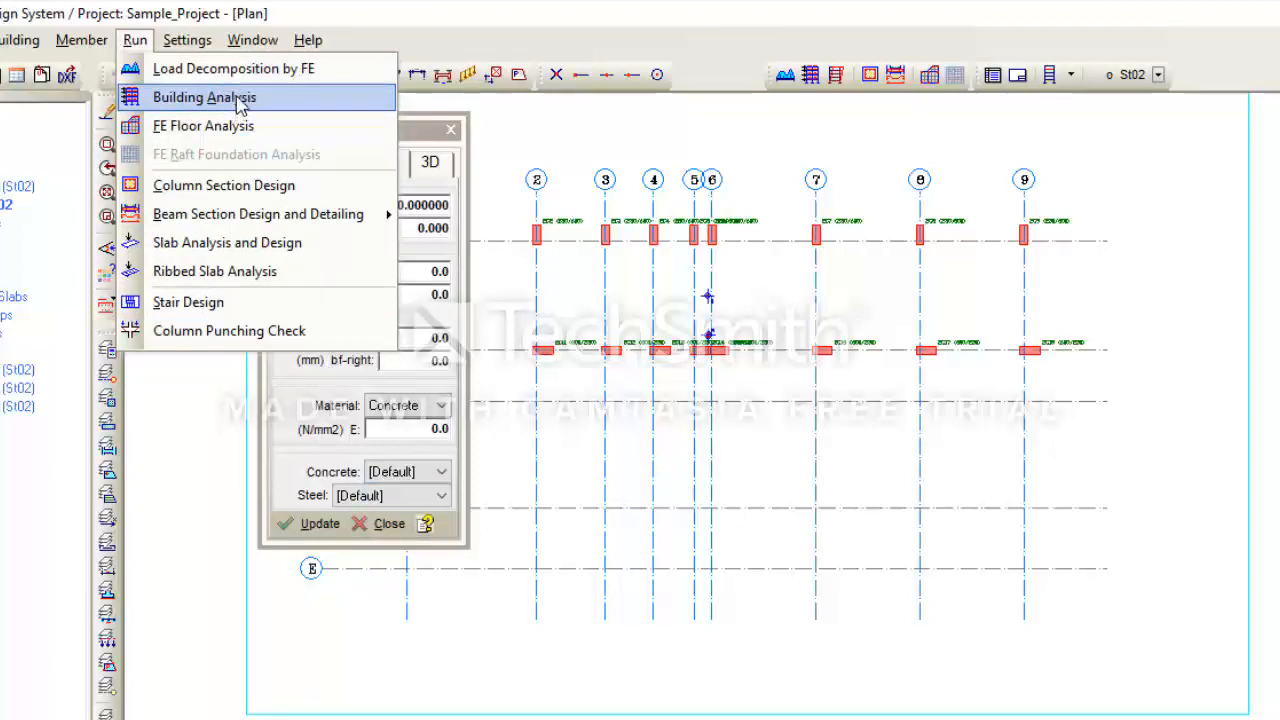
left_click(323, 463)
left_click(396, 476)
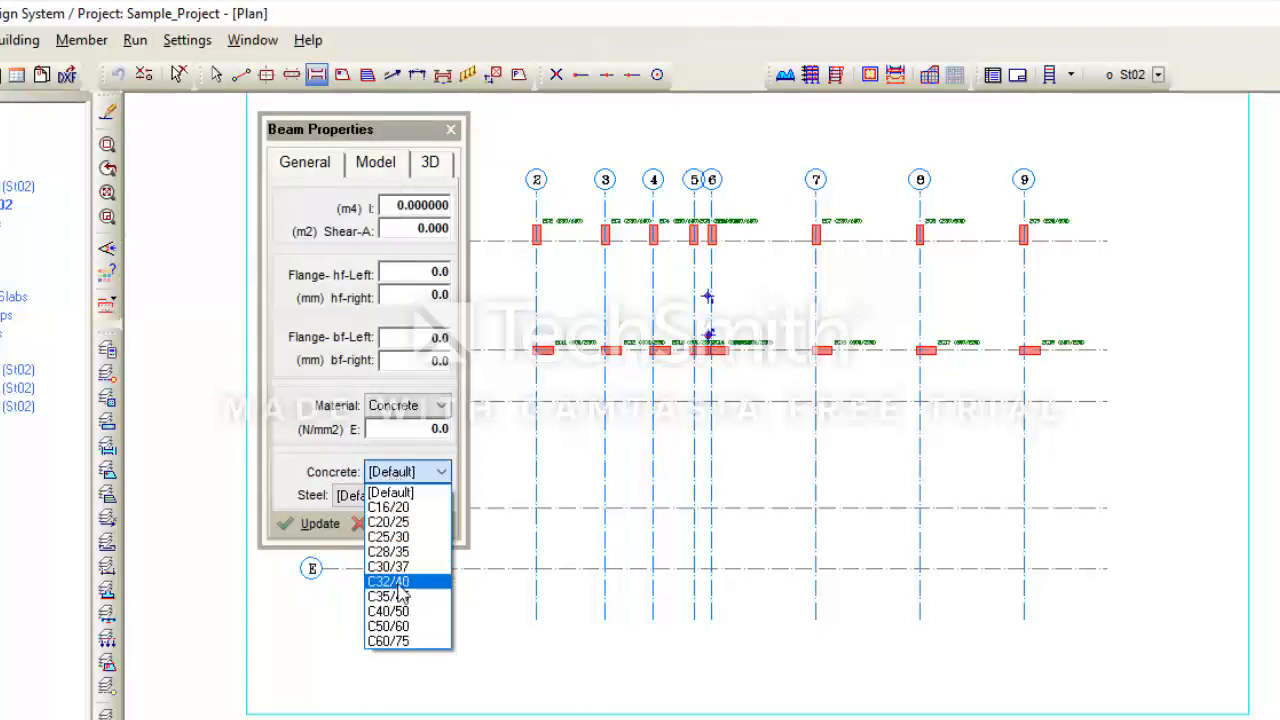
left_click(332, 464)
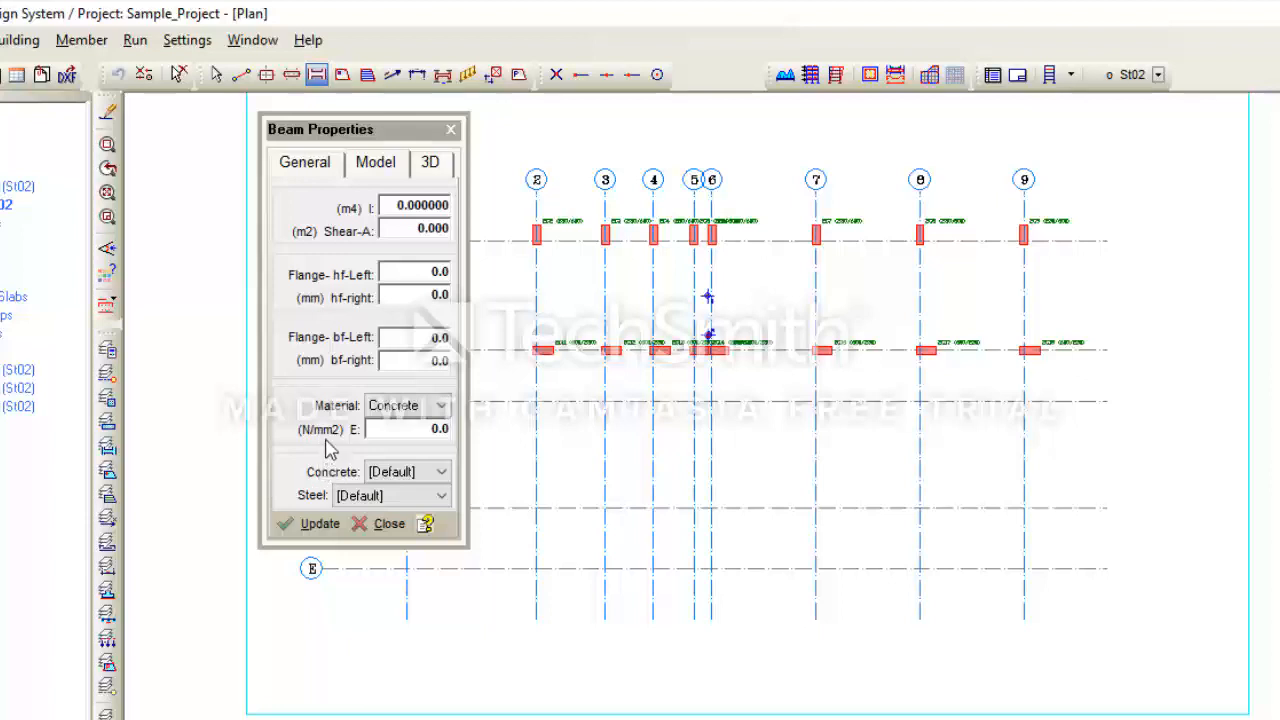
- Examine the beam's steel grade options and its 3D plane, level offset and support settings
left_click(364, 500)
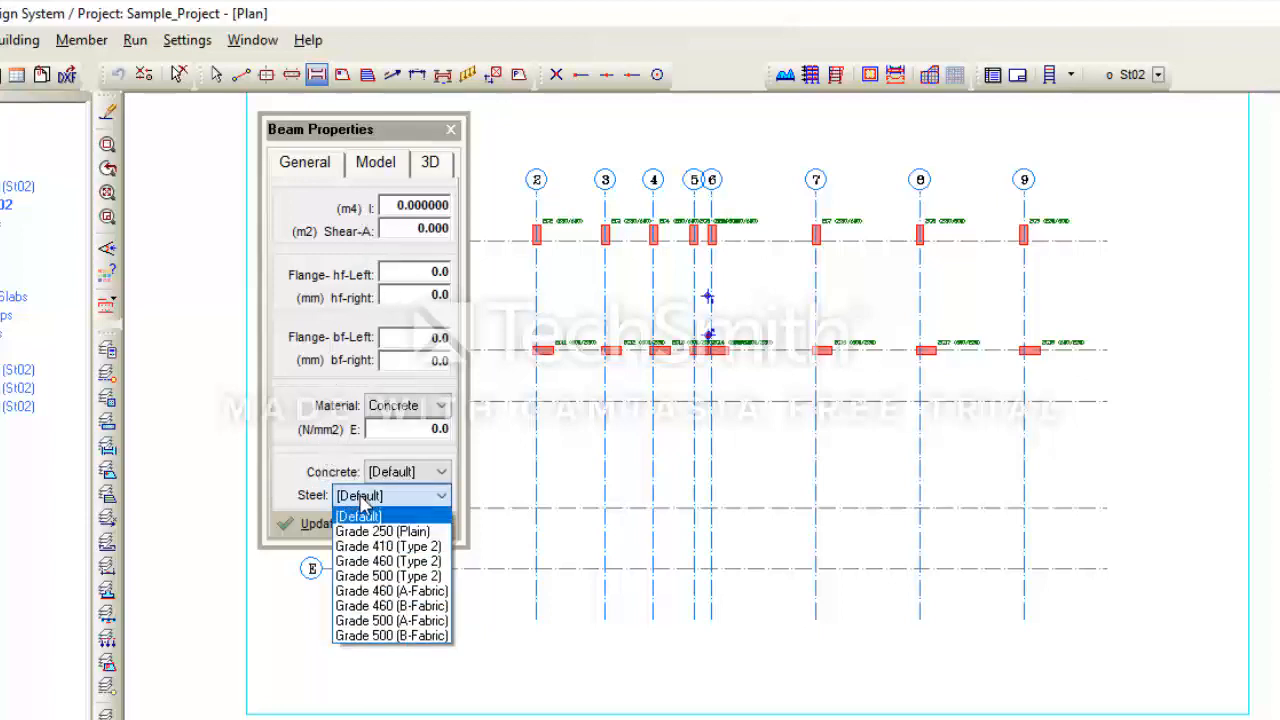
left_click(320, 418)
left_click(430, 165)
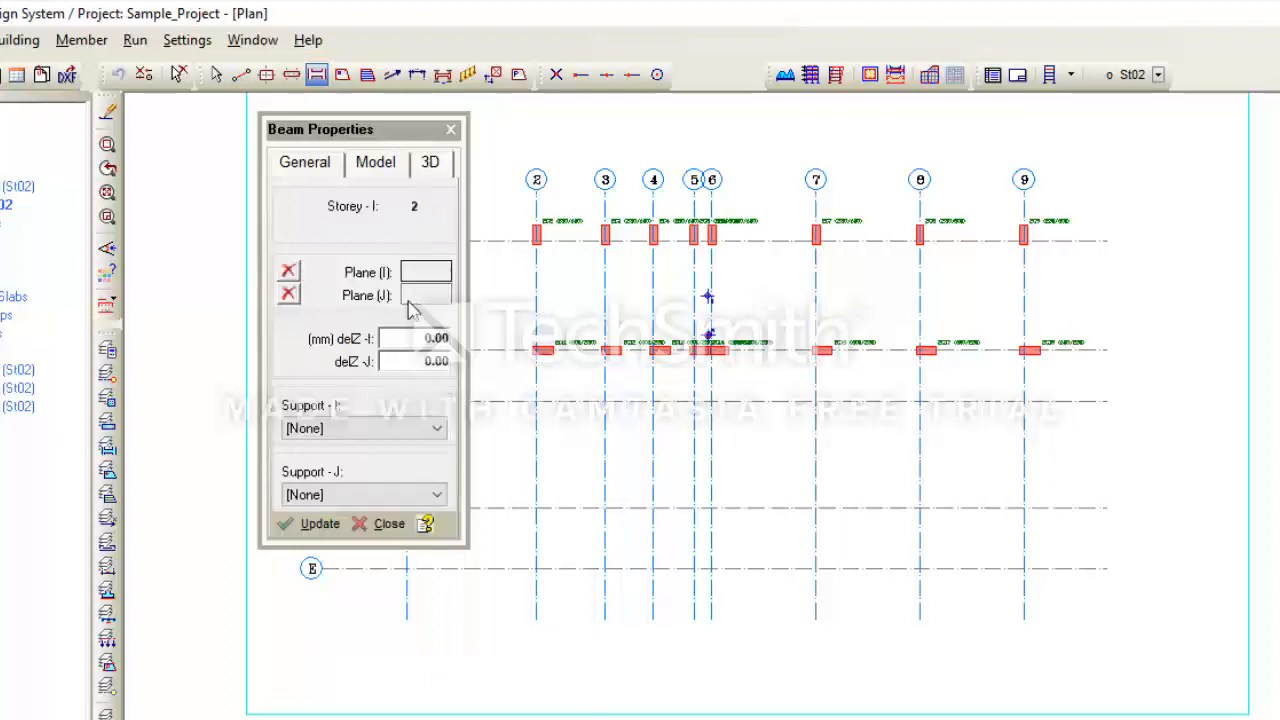
left_click_drag(385, 131, 1036, 137)
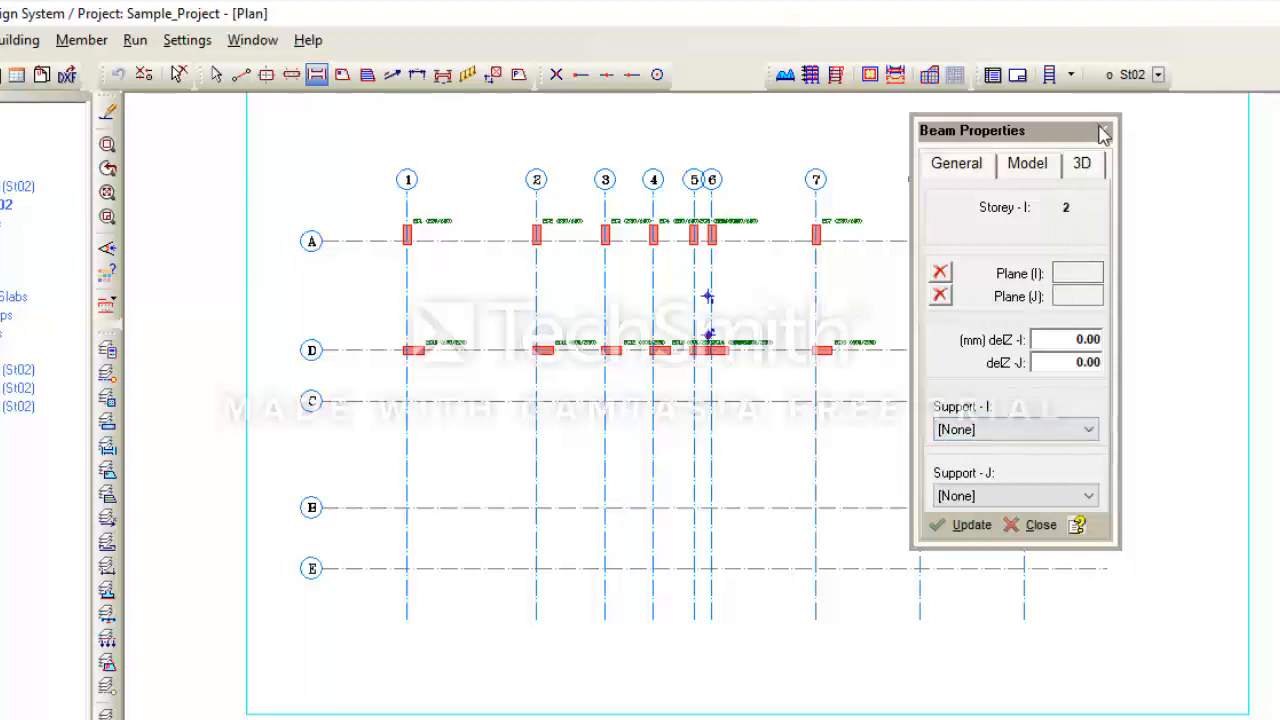
- Set the beam width b to 230 mm and centre the beam on its insertion axis
left_click(957, 165)
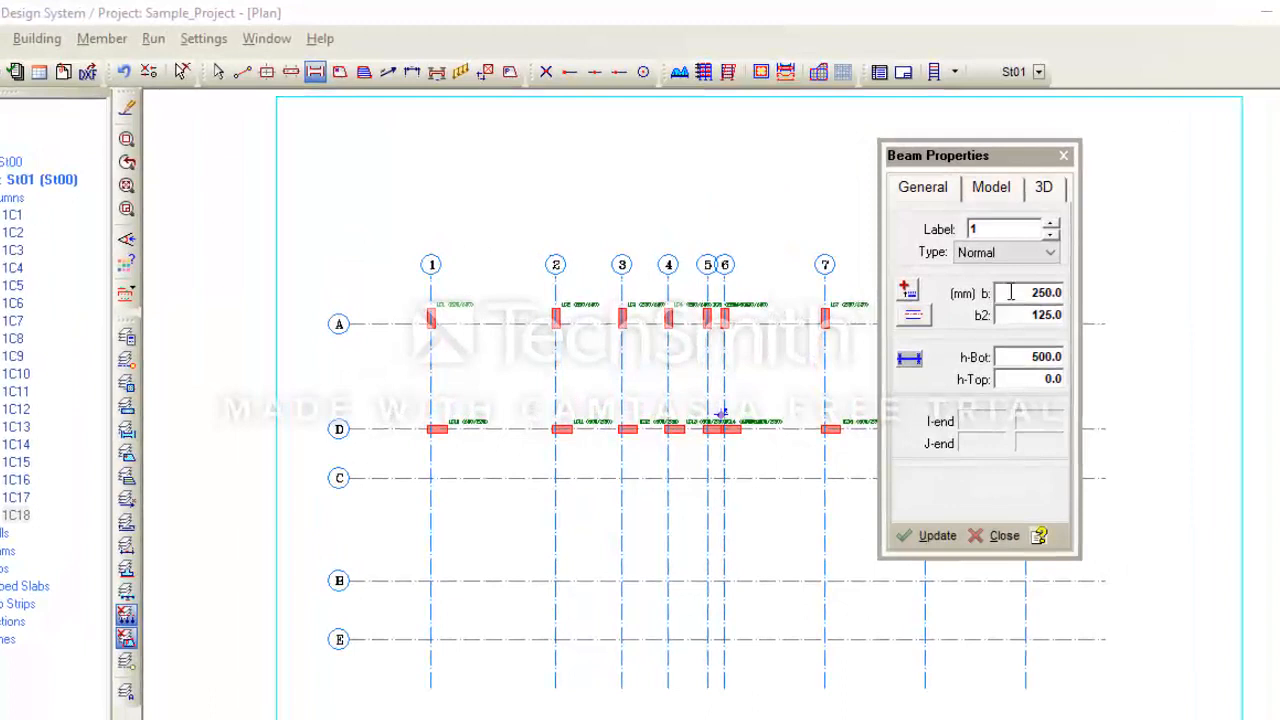
double_click(1011, 292)
type("230")
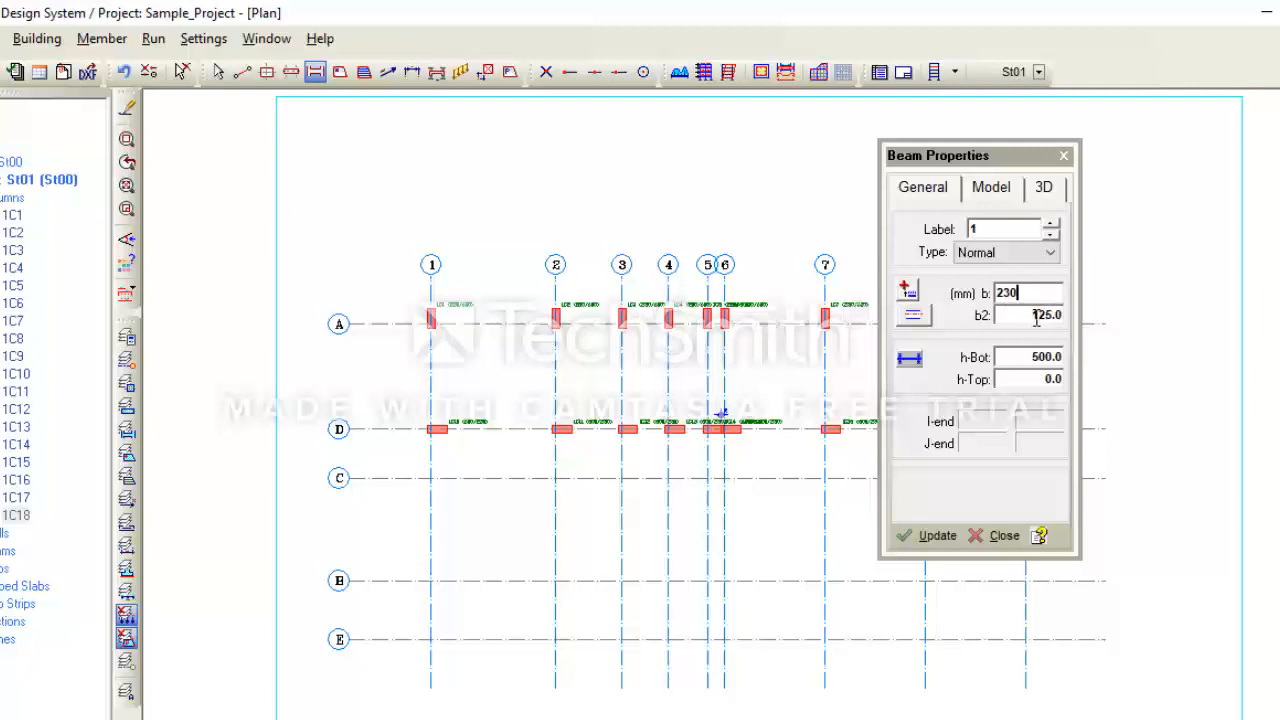
left_click(914, 318)
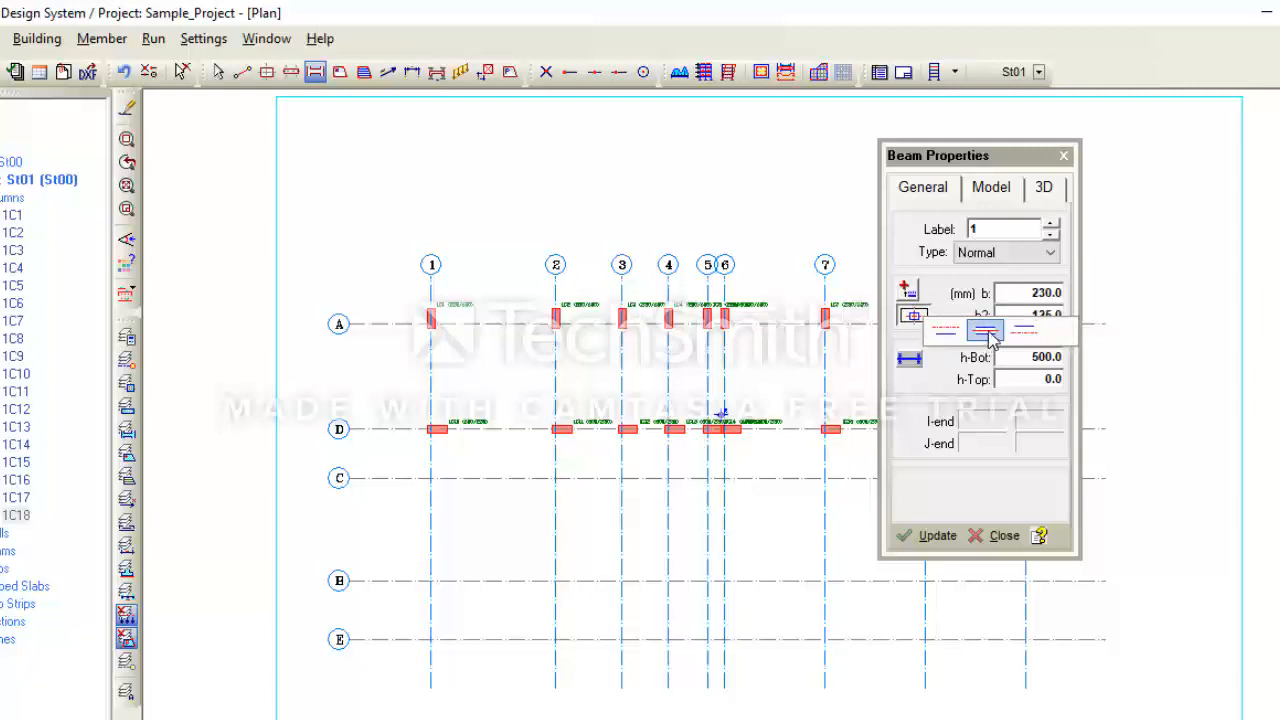
left_click(986, 332)
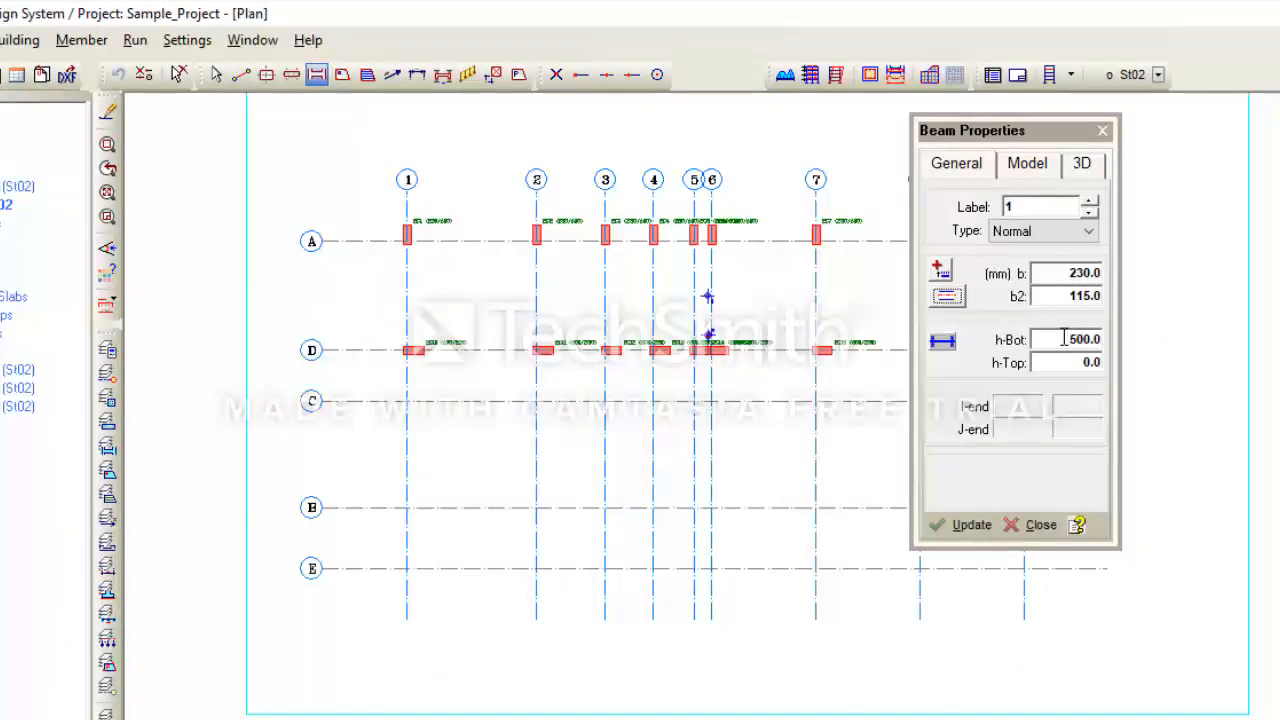
- Set the beam's bottom depth h-Bot to 600 mm
double_click(1064, 339)
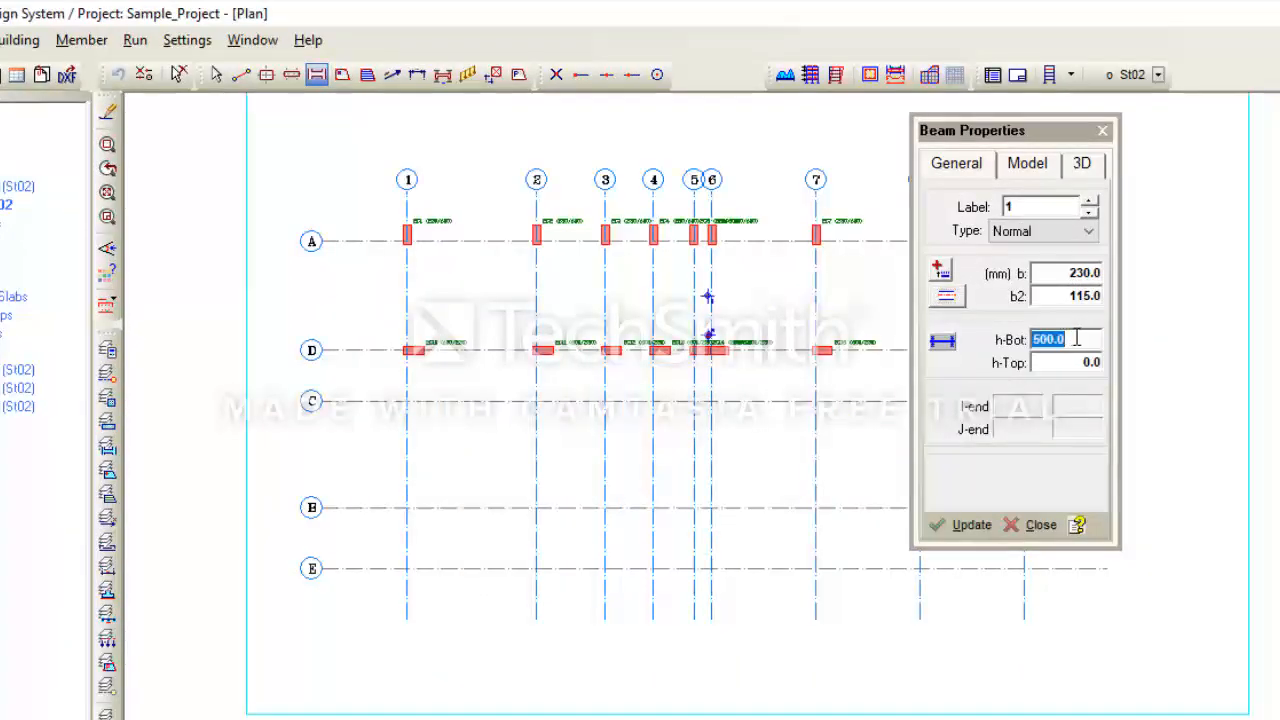
type("600")
key("Tab")
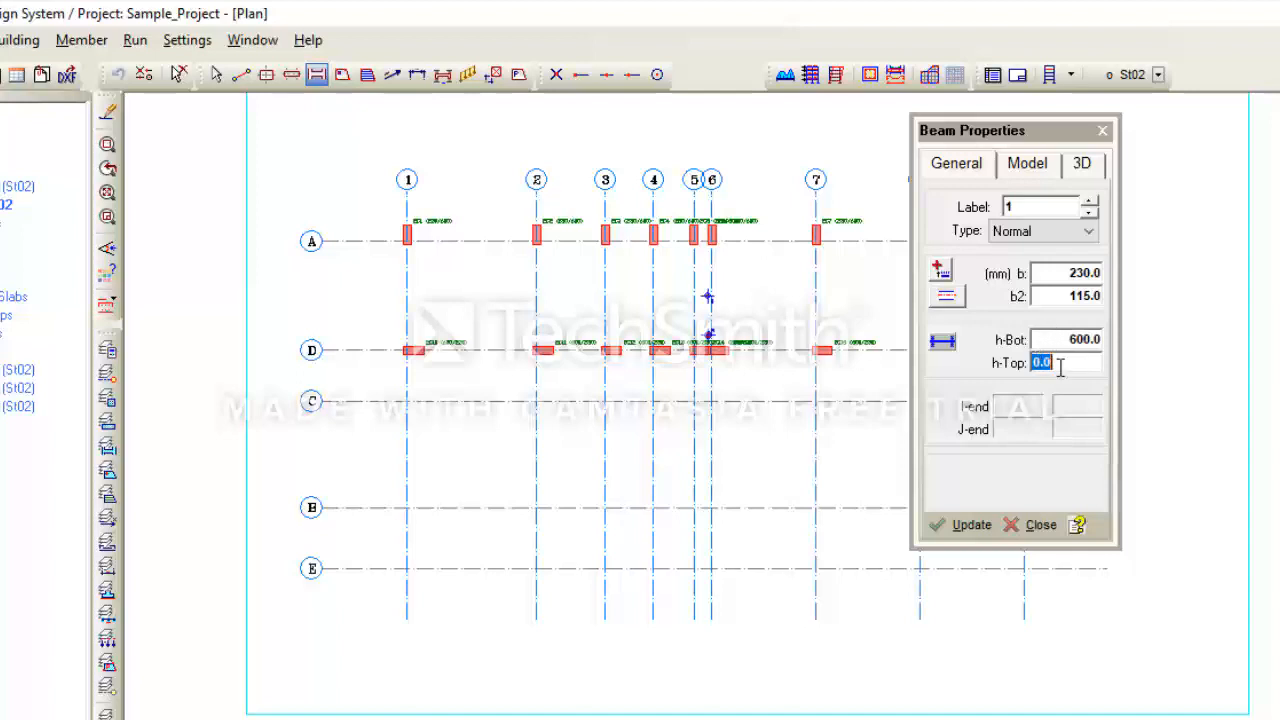
- Insert a beam along axis 1 spanning between the columns at axes D and A
left_click(1068, 338)
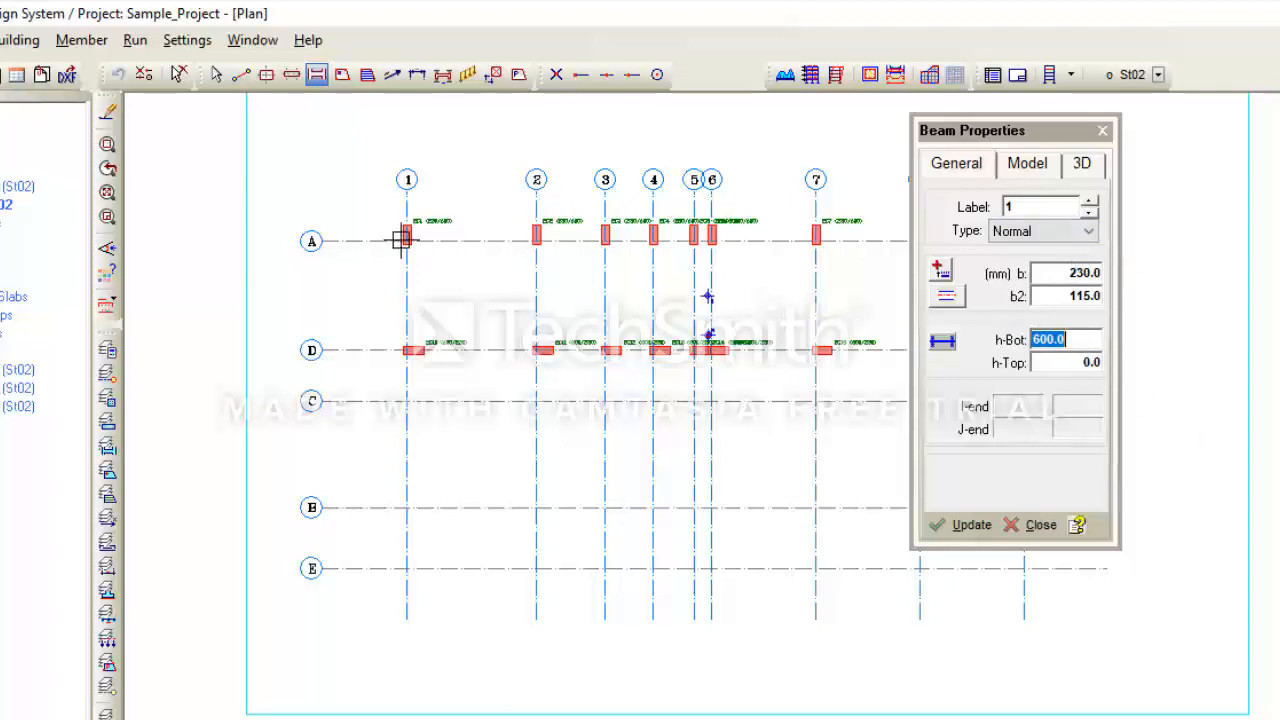
scroll(401, 240, "up", 1)
scroll(460, 320, "down", 1)
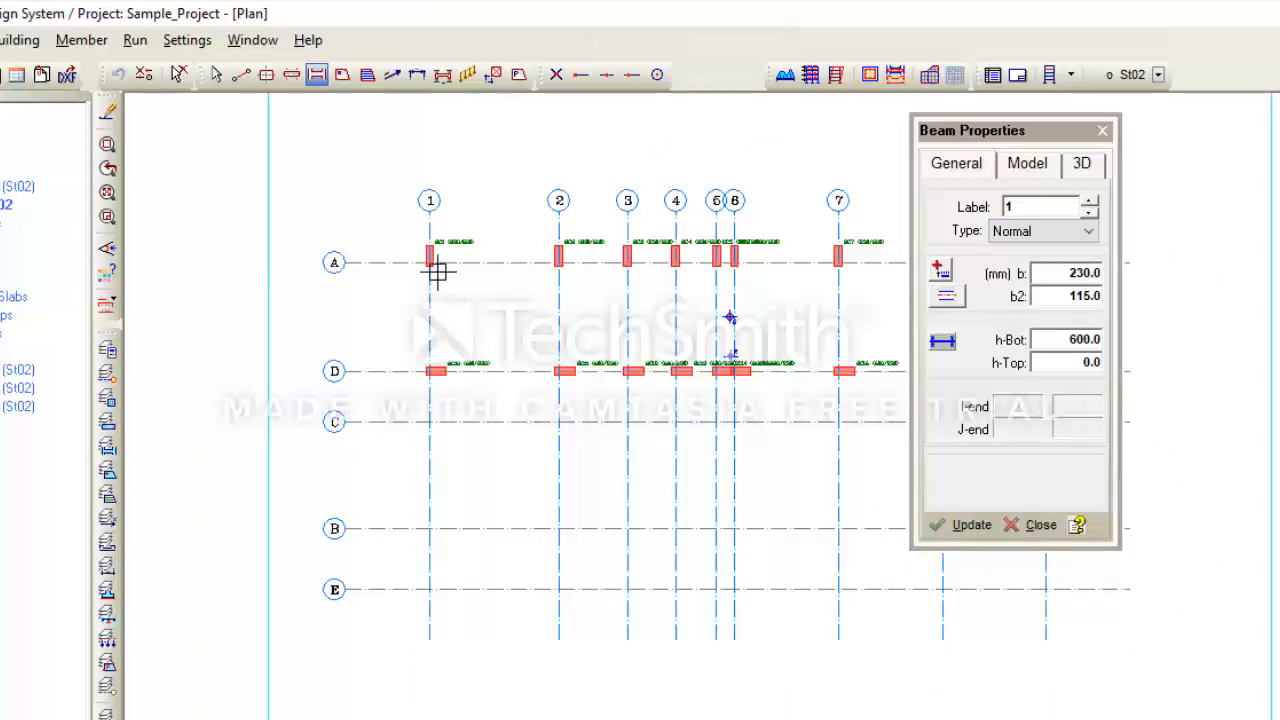
scroll(428, 245, "up", 1)
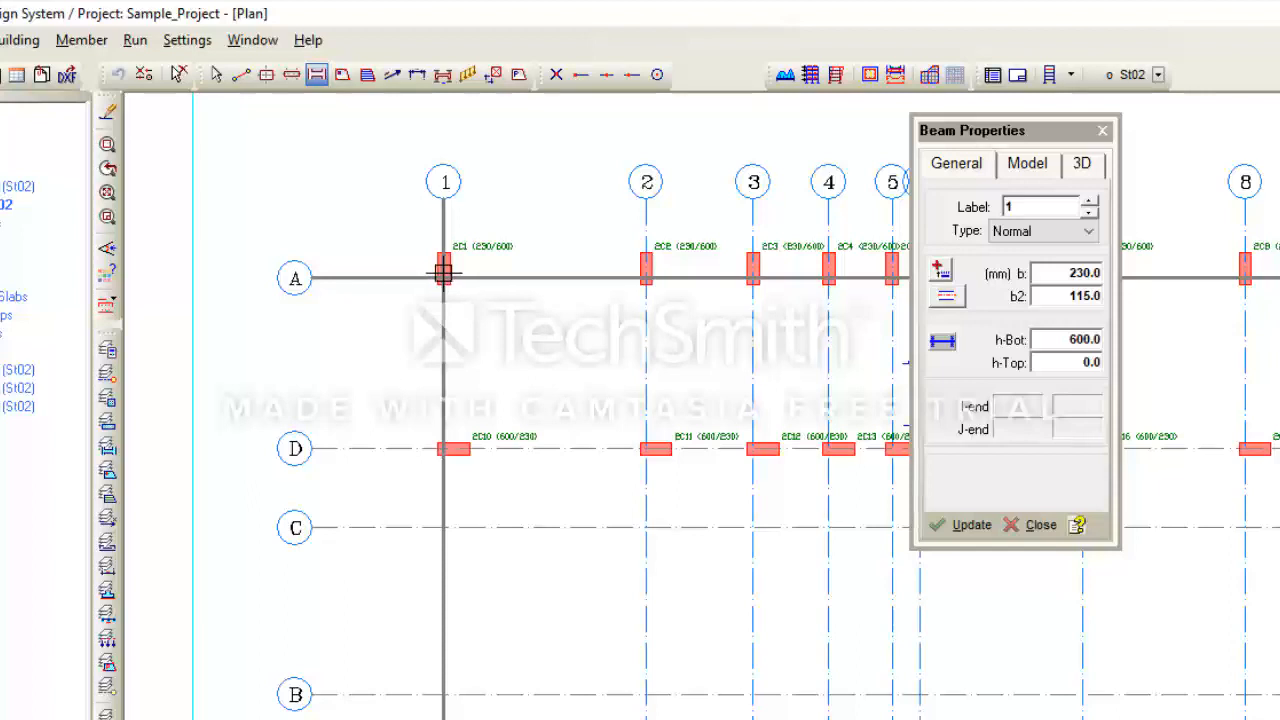
left_click(437, 450)
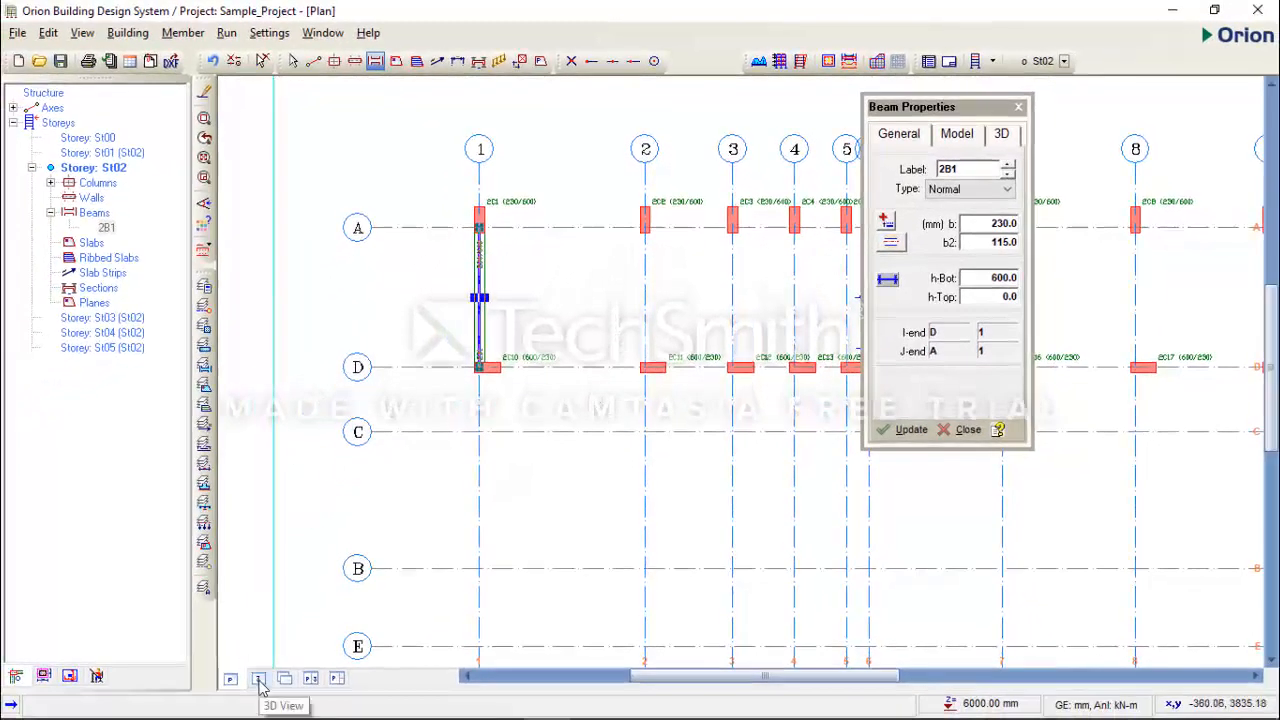
key("Escape")
- Examine the beam on axis 1 and its connections to the columns at axes A and D, without saving changes
scroll(480, 340, "up", 1)
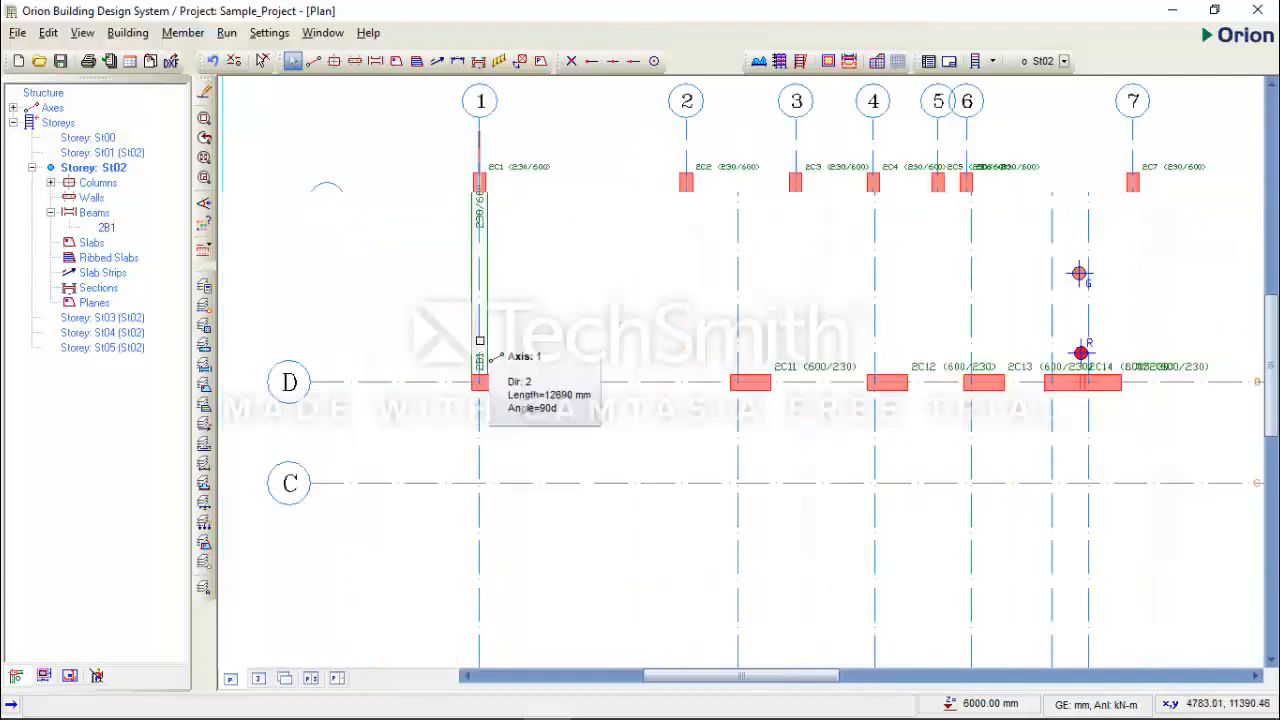
scroll(480, 341, "up", 3)
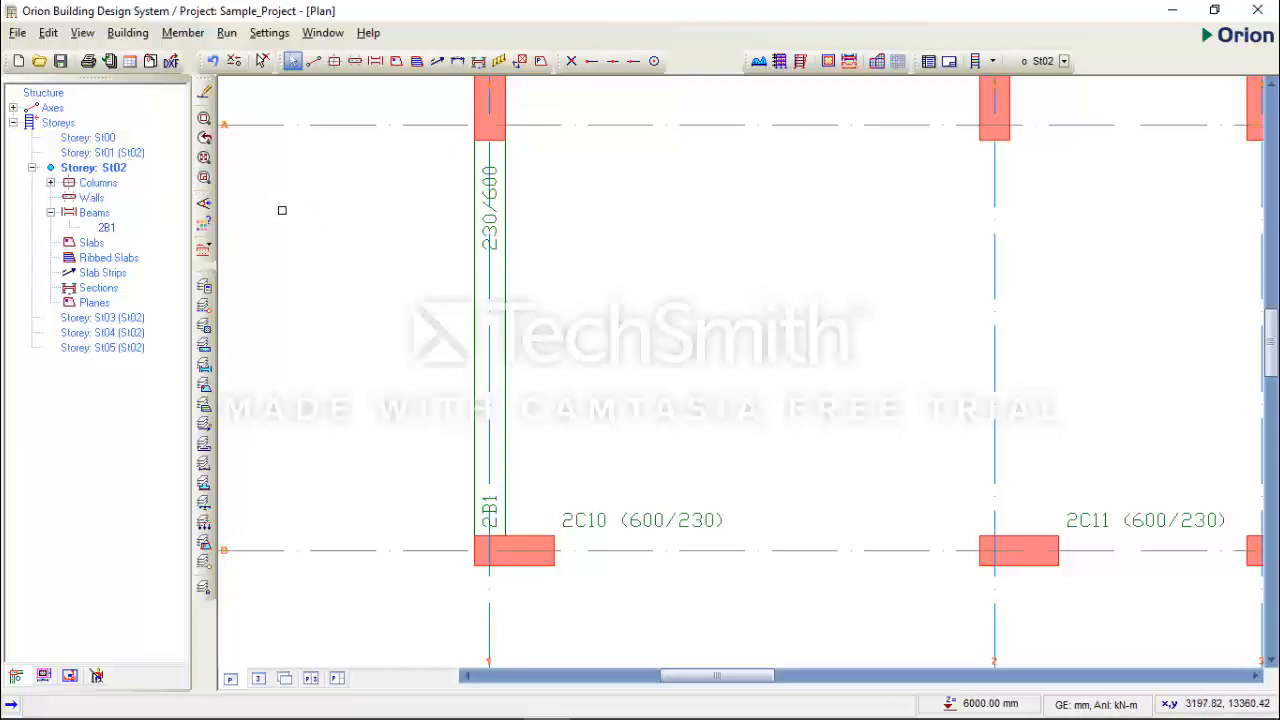
key("ctrl+s")
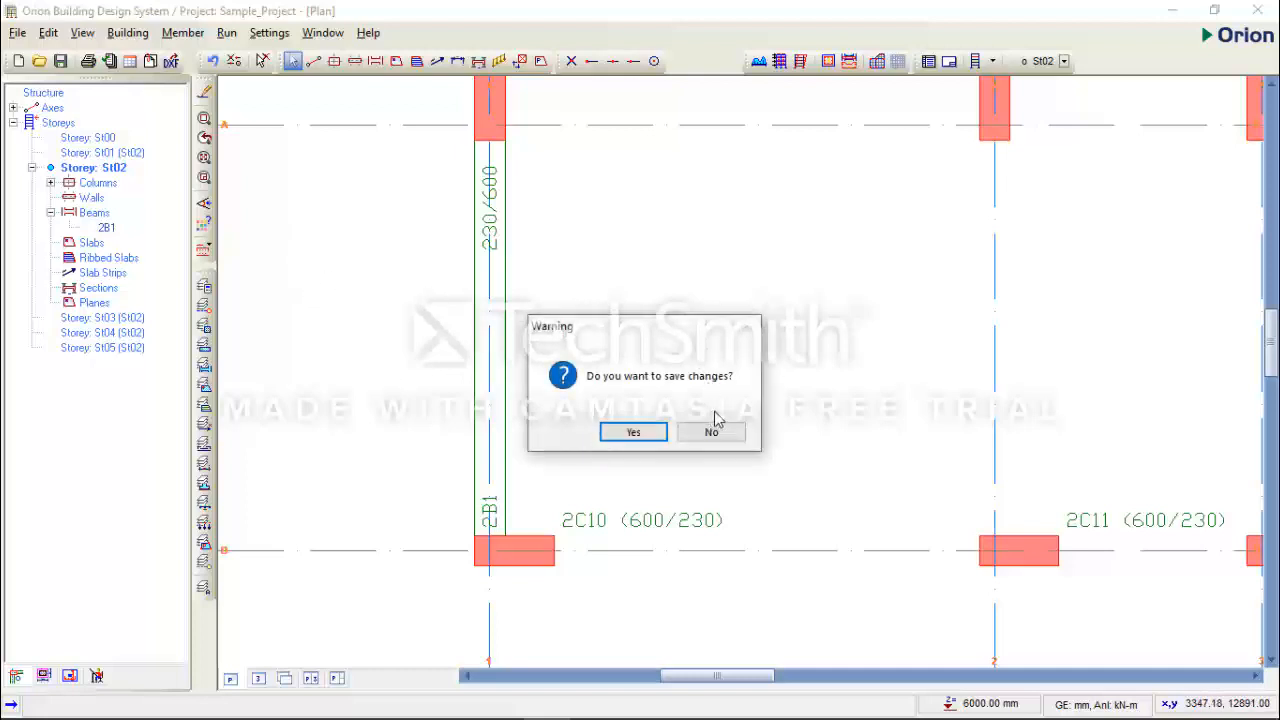
left_click(714, 431)
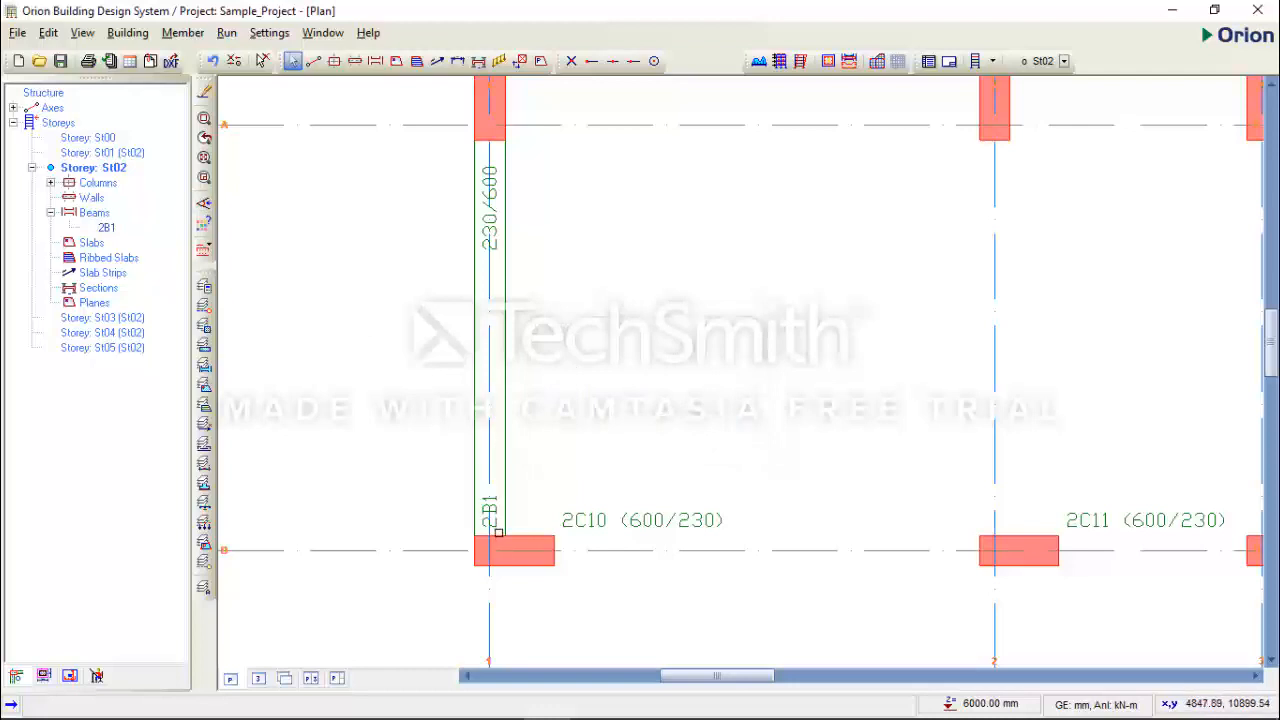
scroll(496, 527, "up", 2)
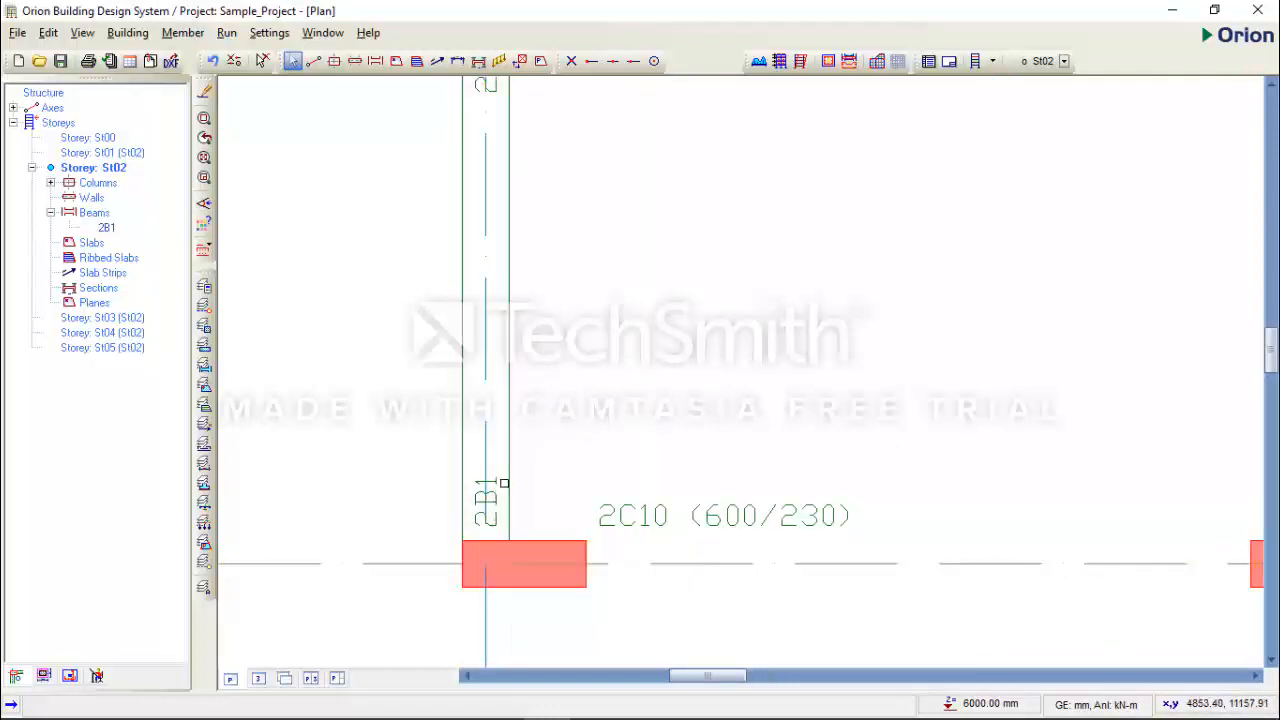
scroll(490, 490, "down", 2)
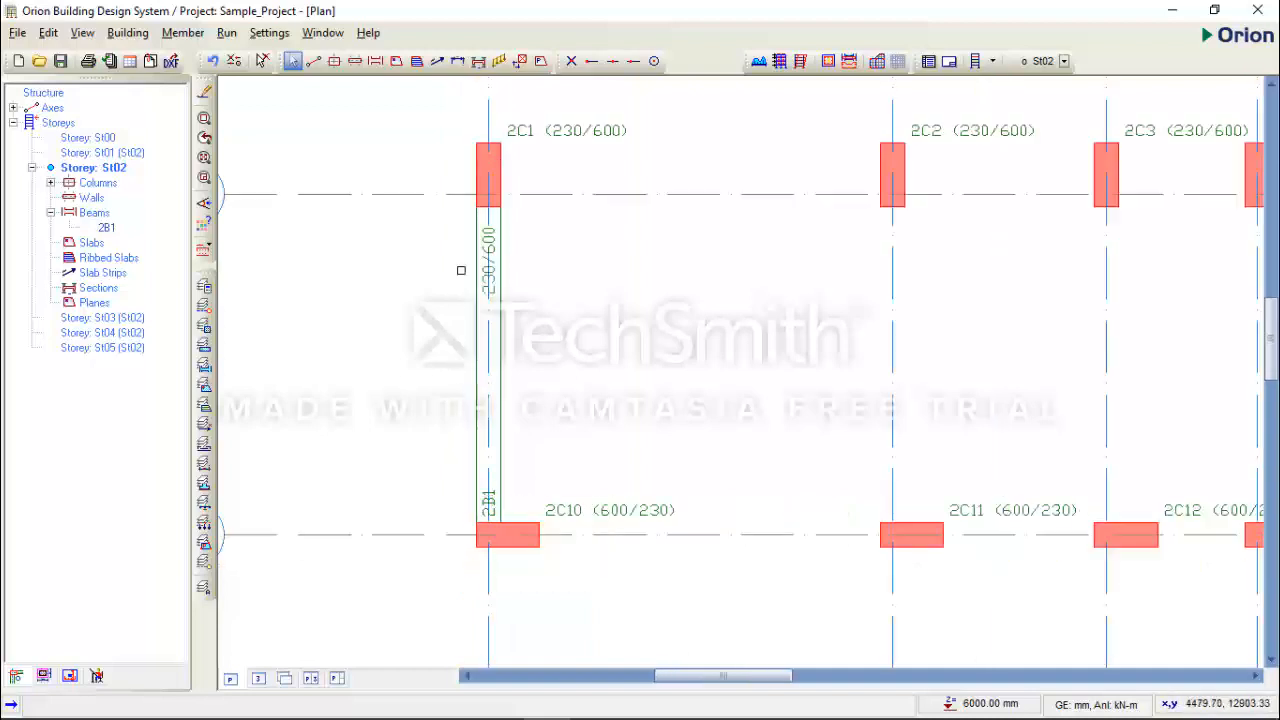
scroll(470, 200, "up", 2)
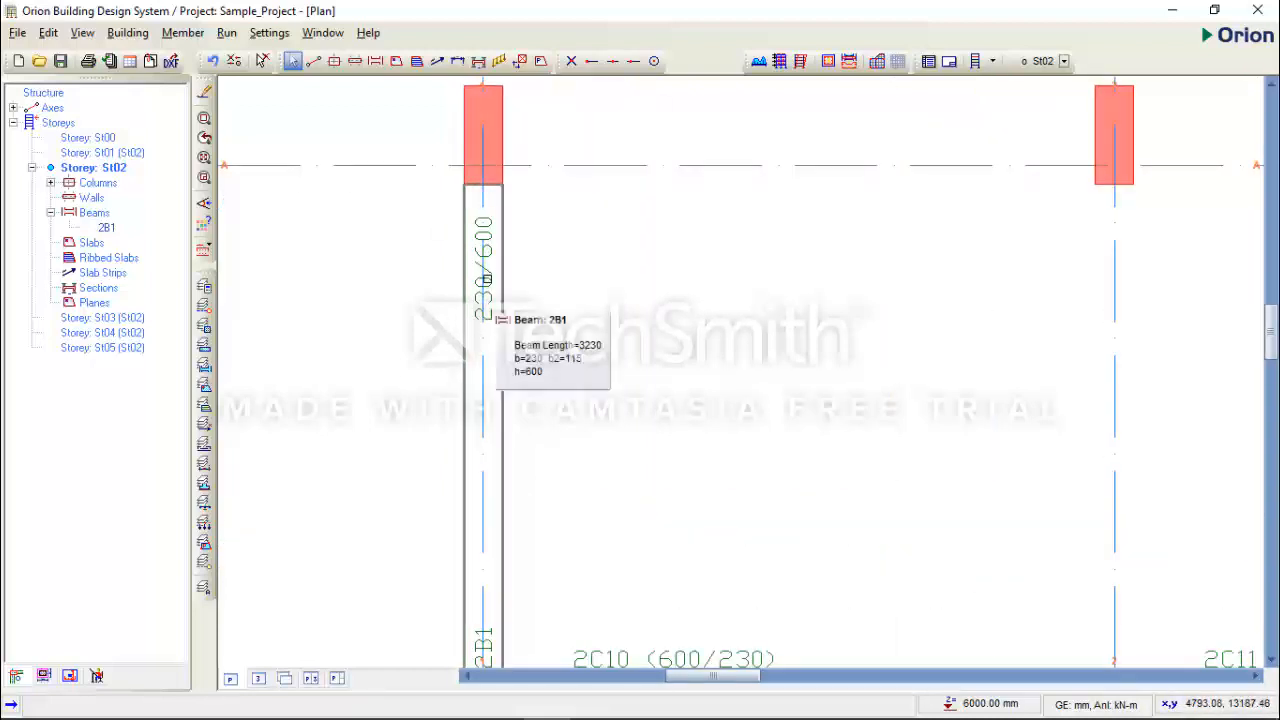
scroll(487, 252, "down", 2)
scroll(521, 332, "down", 2)
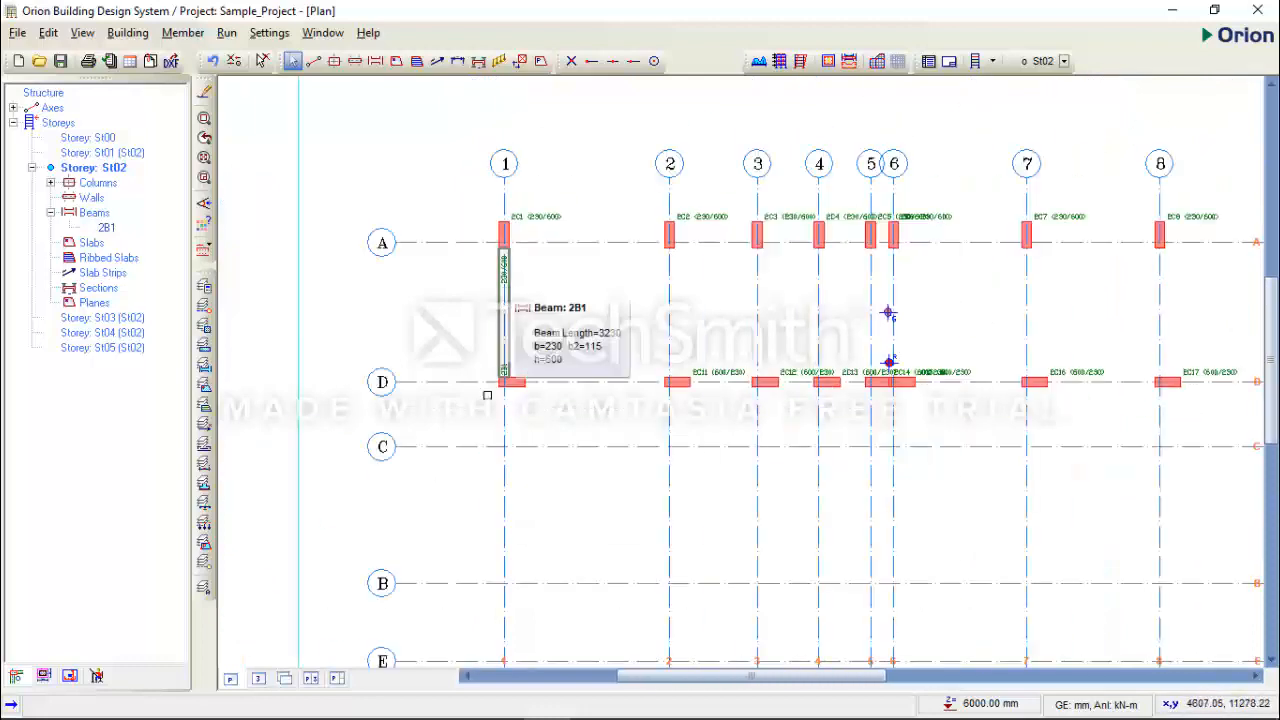
- Inspect the axis 1 beam in the 3D model and return to the floor plan
left_click(262, 679)
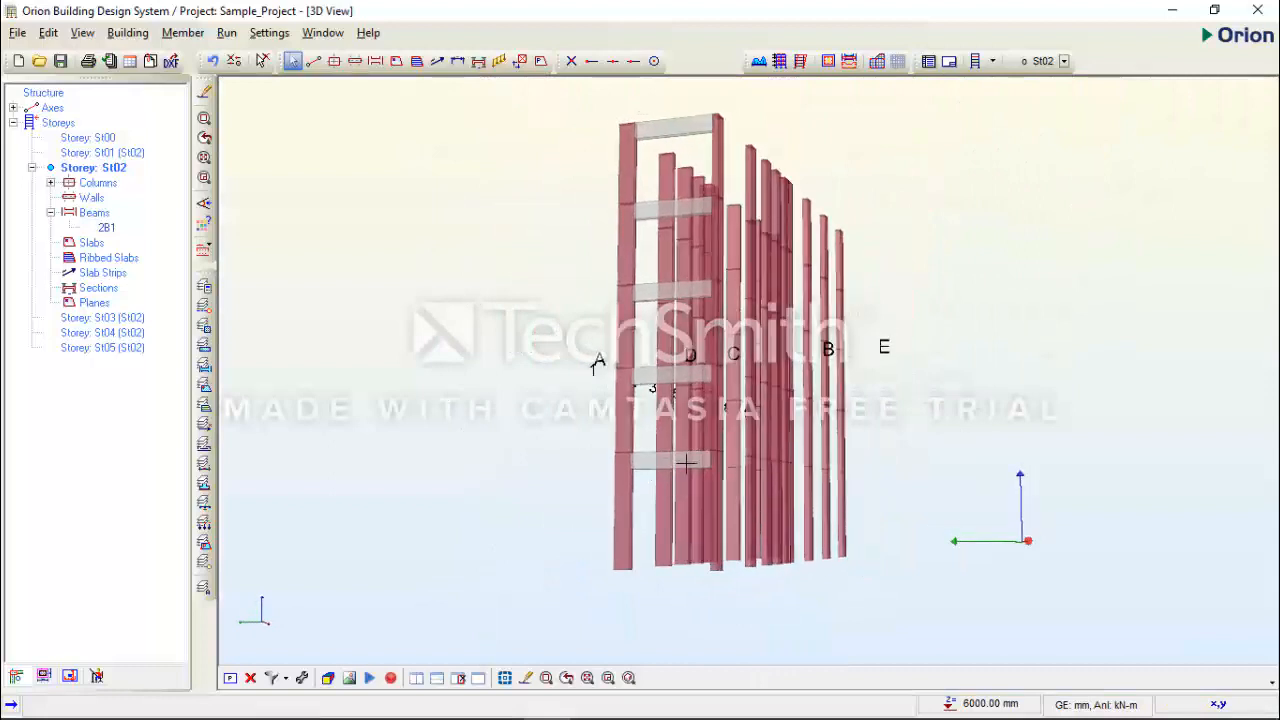
left_click(251, 679)
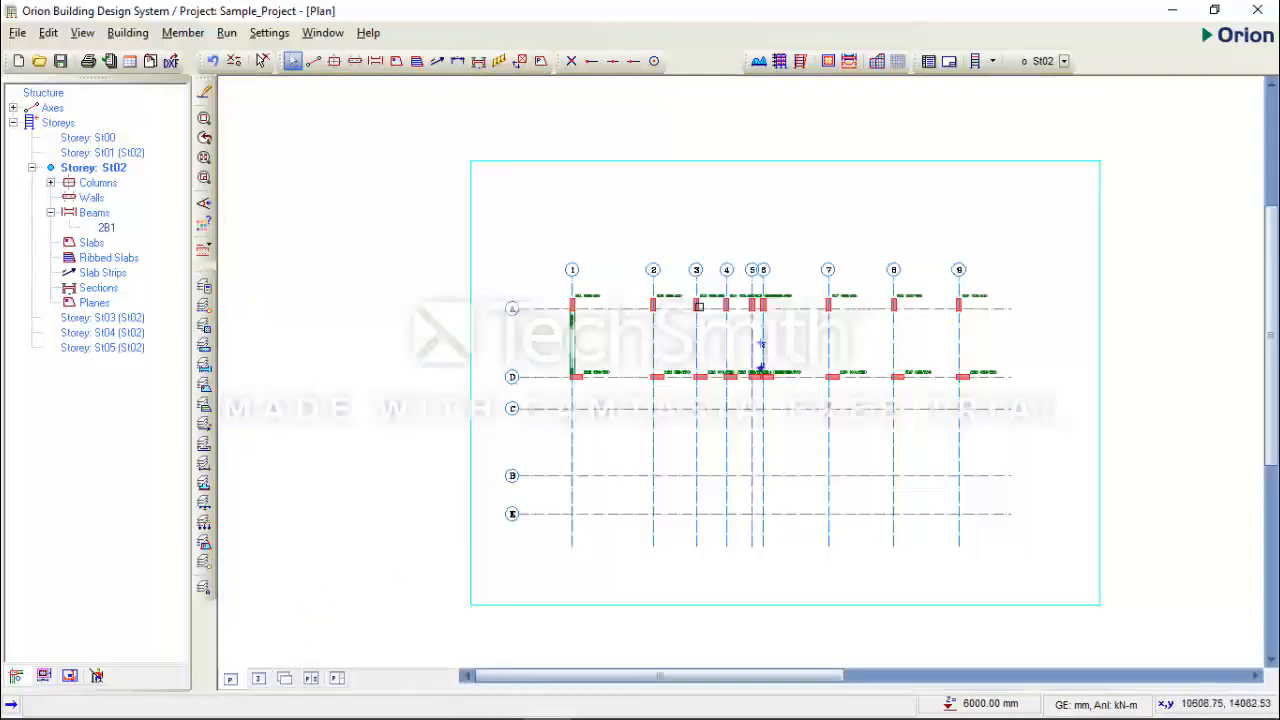
scroll(819, 305, "up", 2)
middle_click_drag(818, 304, 709, 287)
scroll(664, 308, "down", 1)
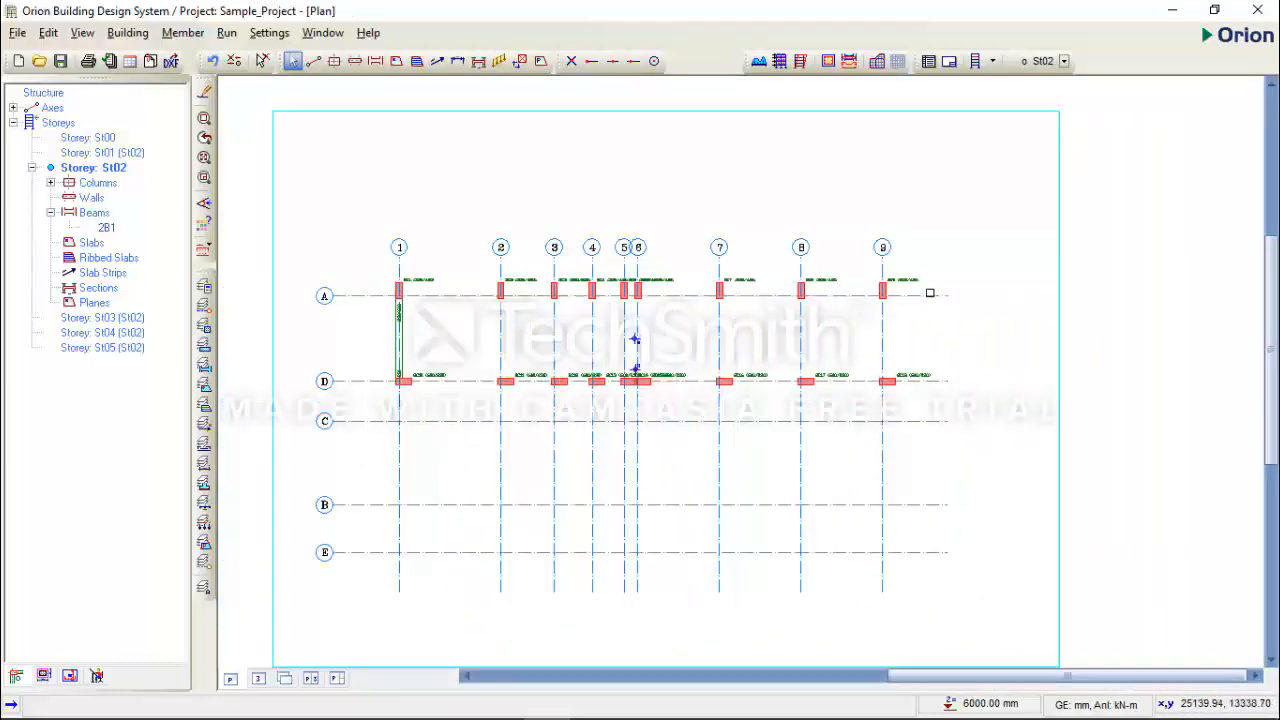
mouse_move(873, 293)
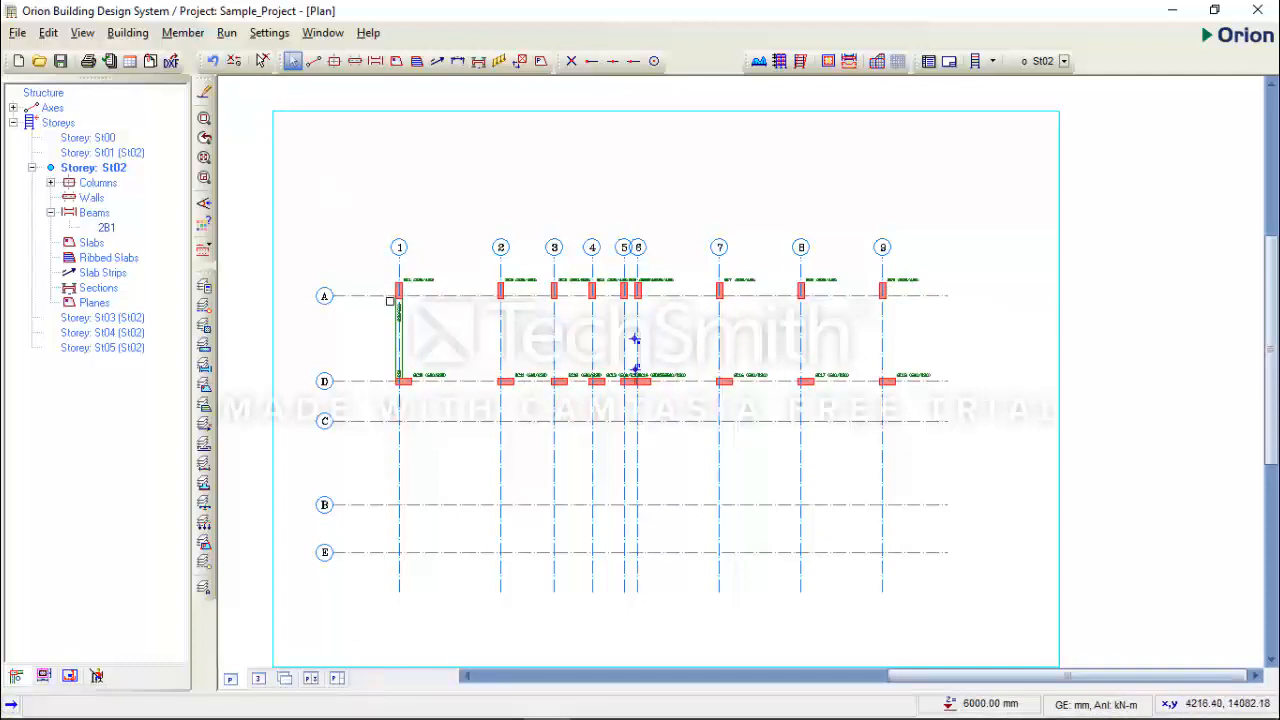
- Reuse the axis 1 beam's properties to insert a continuous run of beams along axis A from axis 1 to axis 9
scroll(407, 330, "up", 1)
scroll(407, 330, "up", 1)
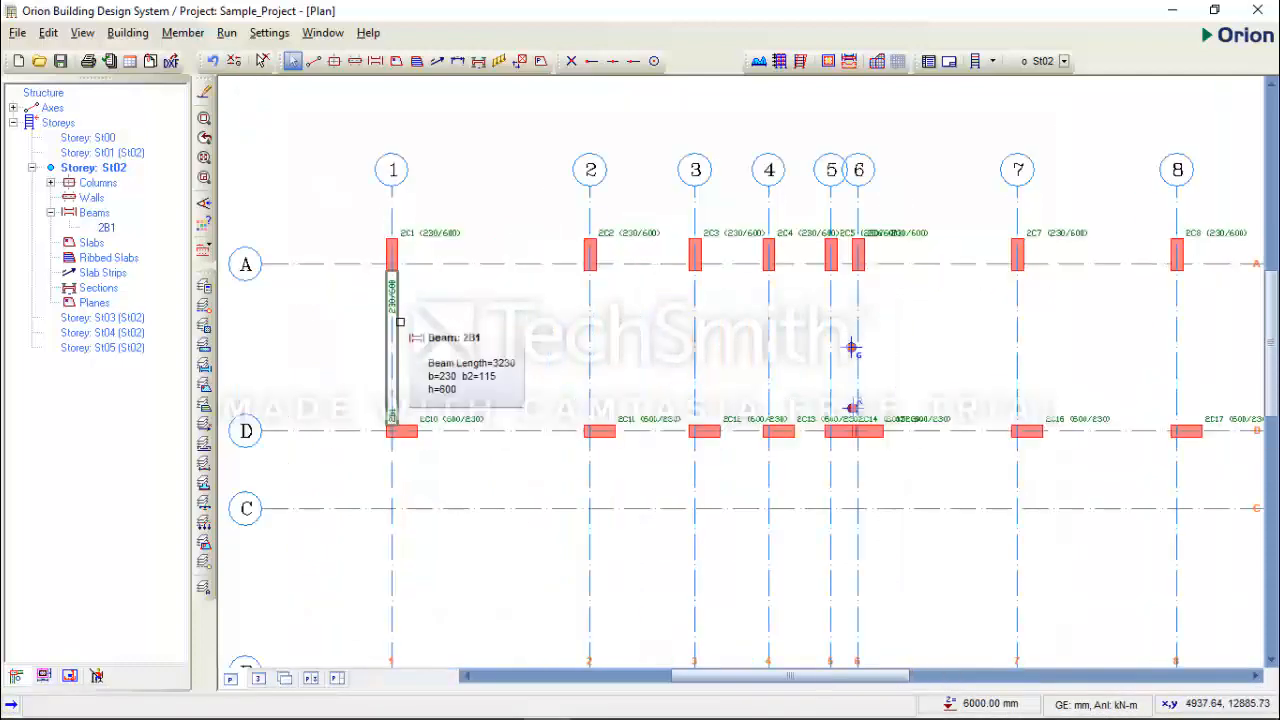
left_click(399, 321)
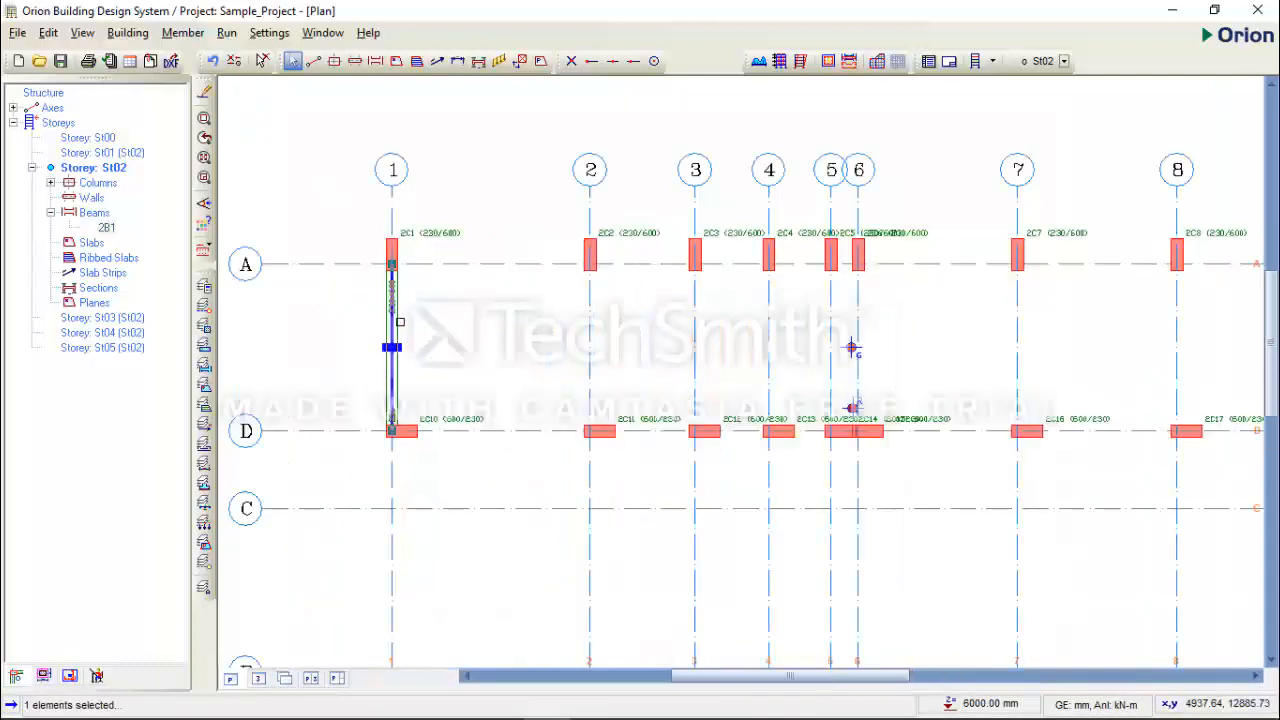
right_click(483, 301)
left_click(449, 297)
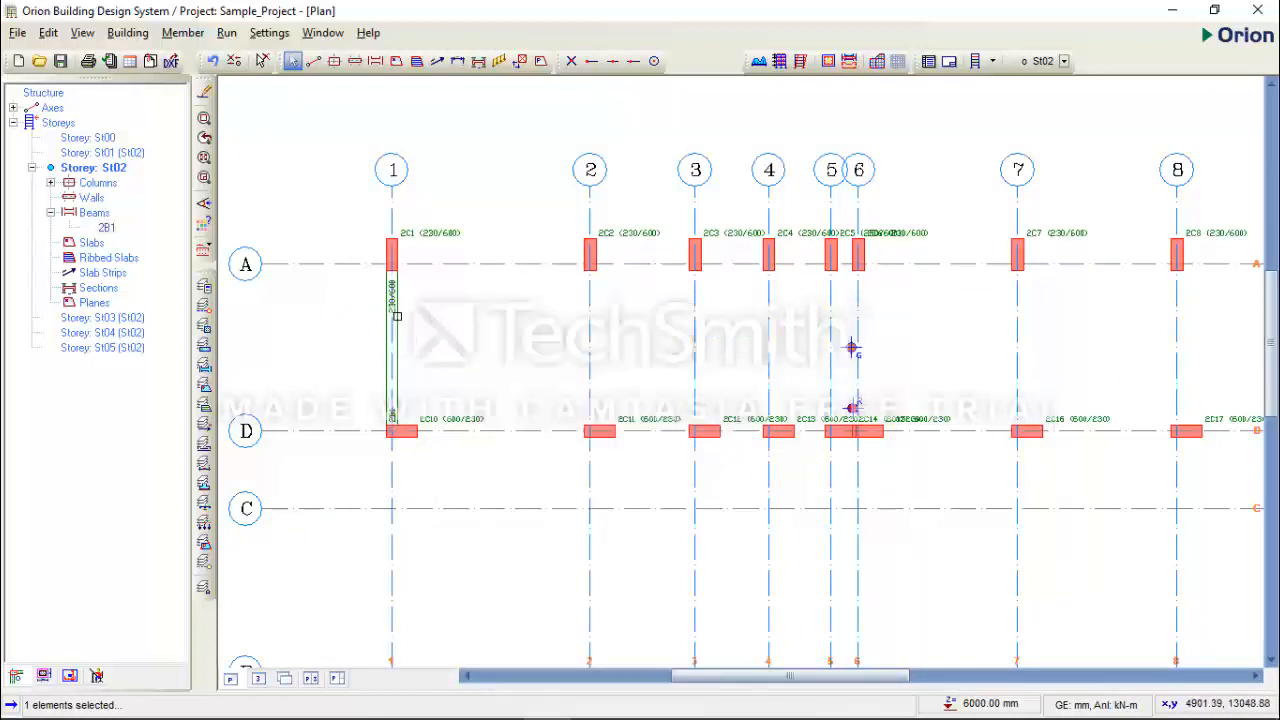
right_click(465, 297)
left_click(495, 308)
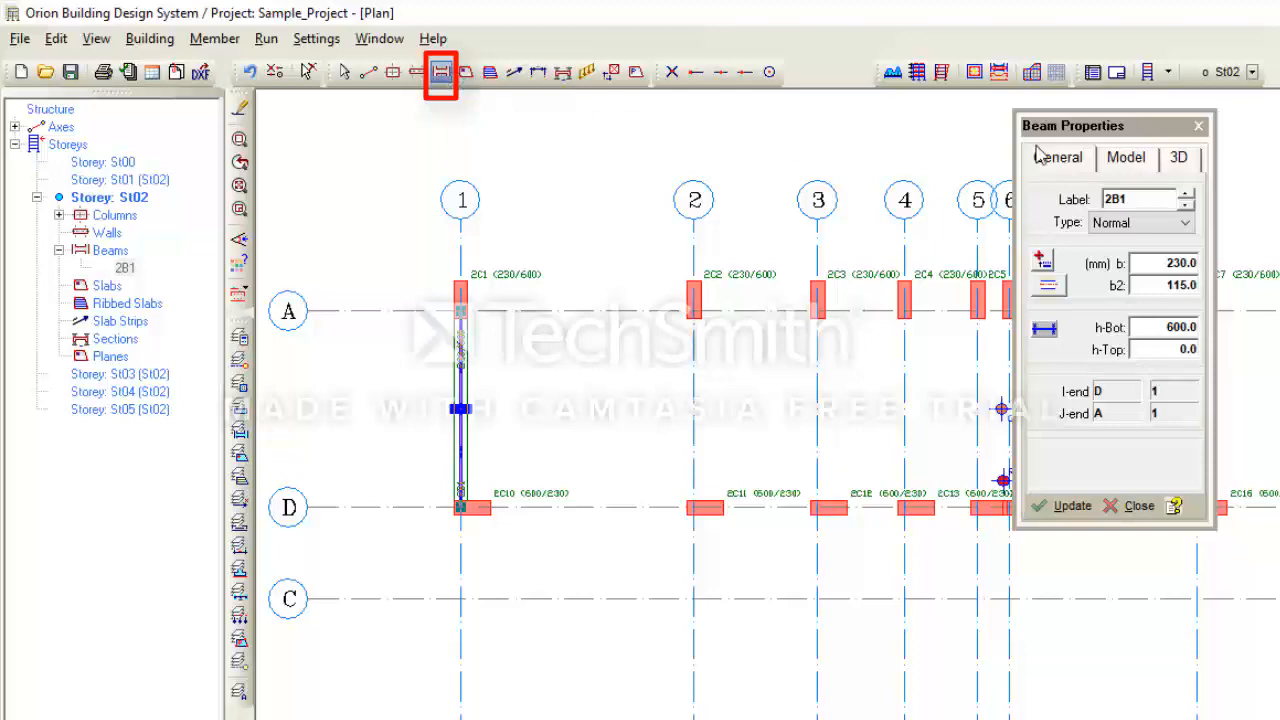
left_click_drag(1046, 122, 813, 355)
scroll(734, 339, "down", 2)
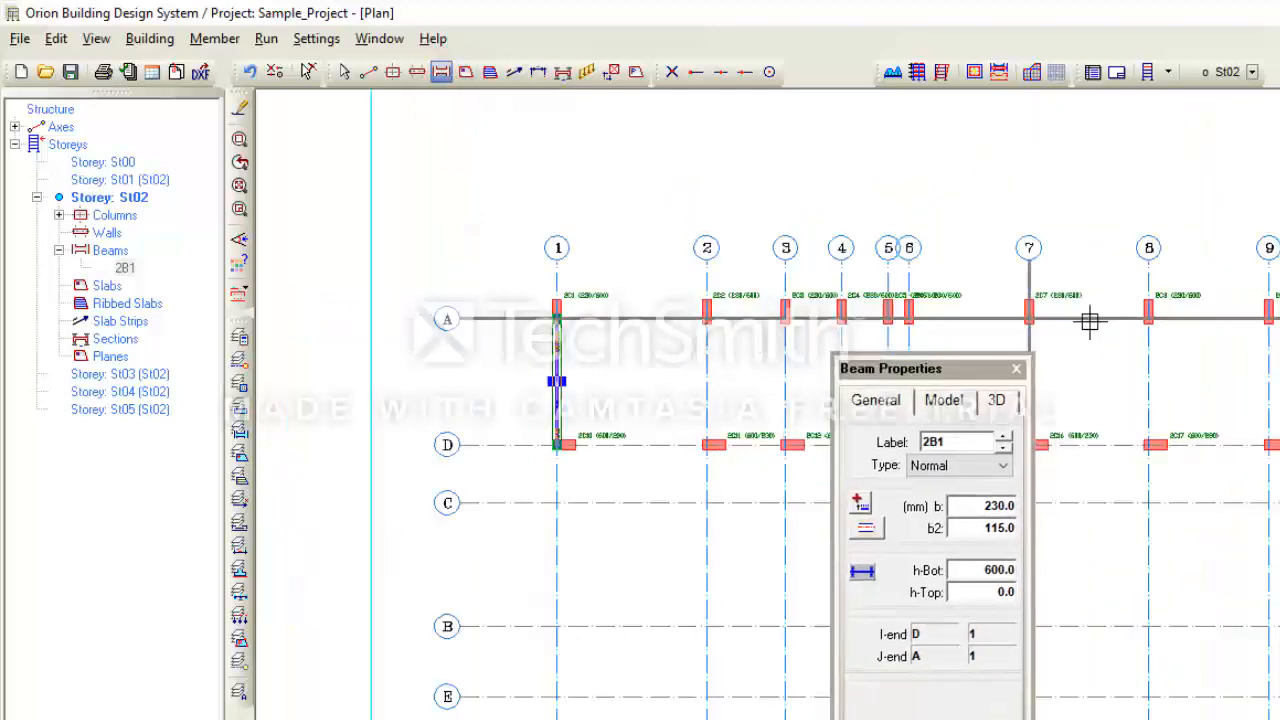
middle_click_drag(1099, 295, 1077, 263)
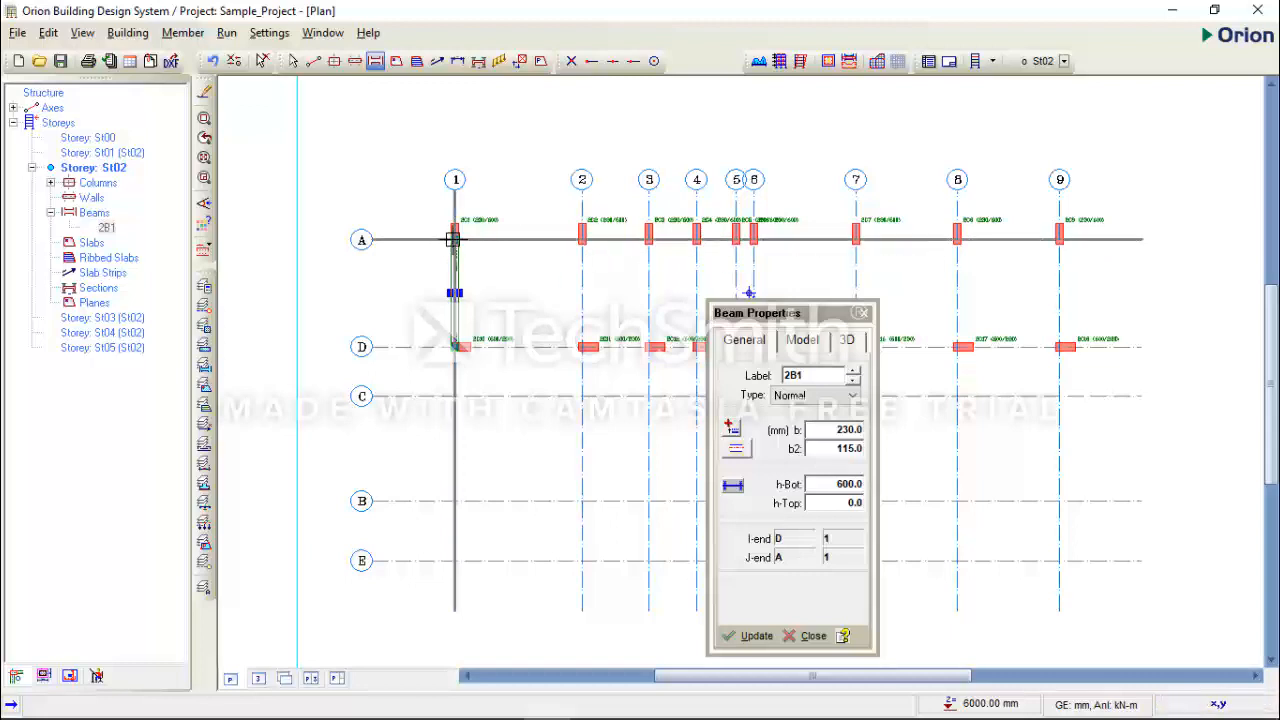
left_click_drag(453, 238, 1061, 237)
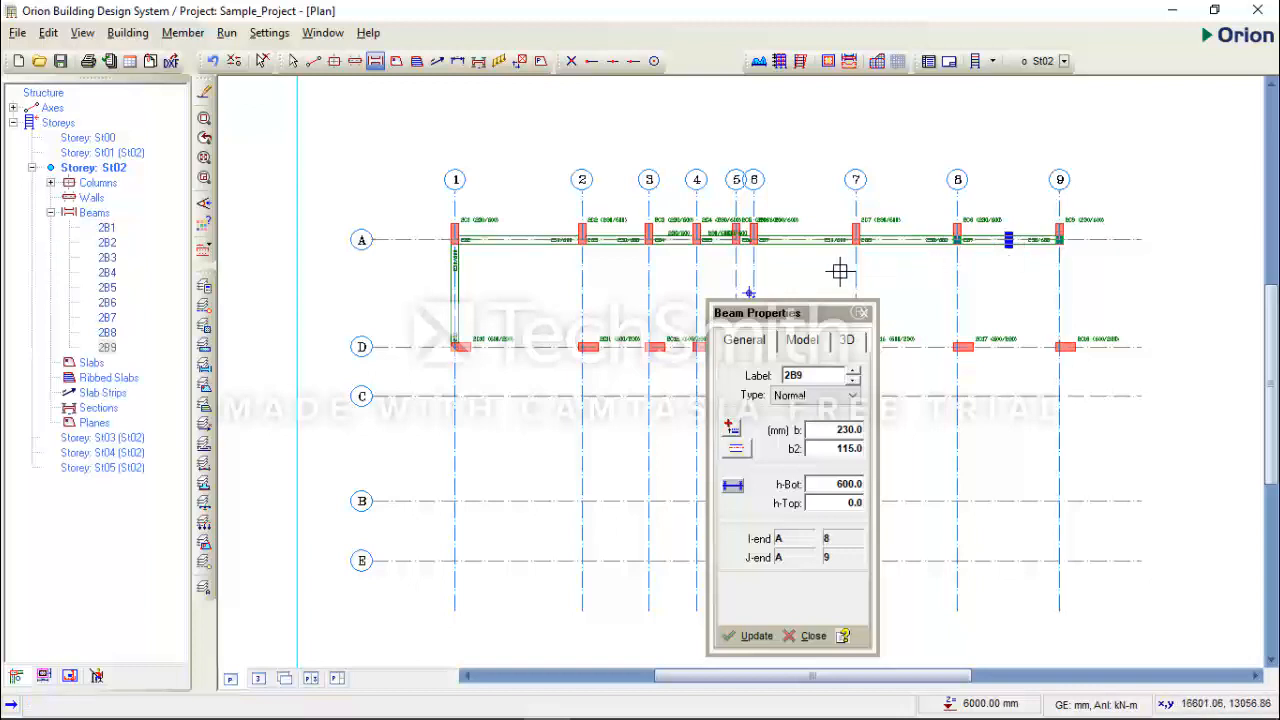
key("Escape")
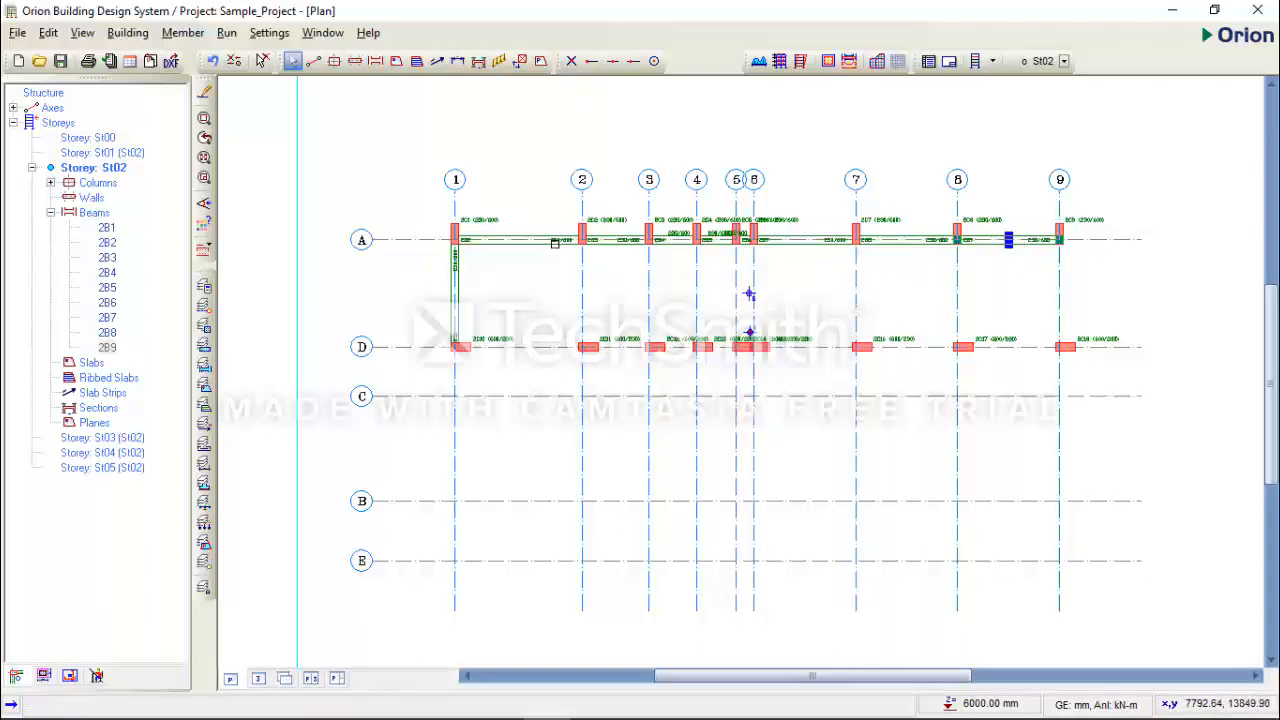
- Select individual spans along axis A between axes 1 and 9 to check that each is a separate beam
left_click(555, 243)
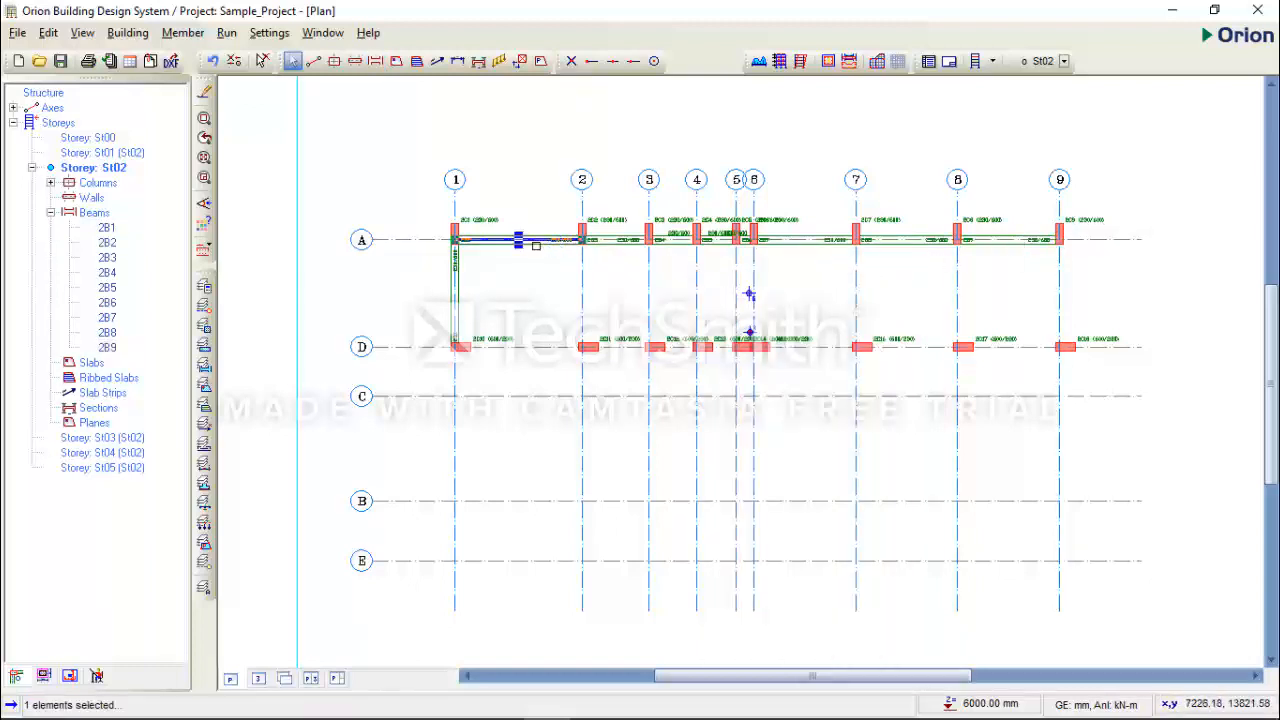
mouse_move(535, 245)
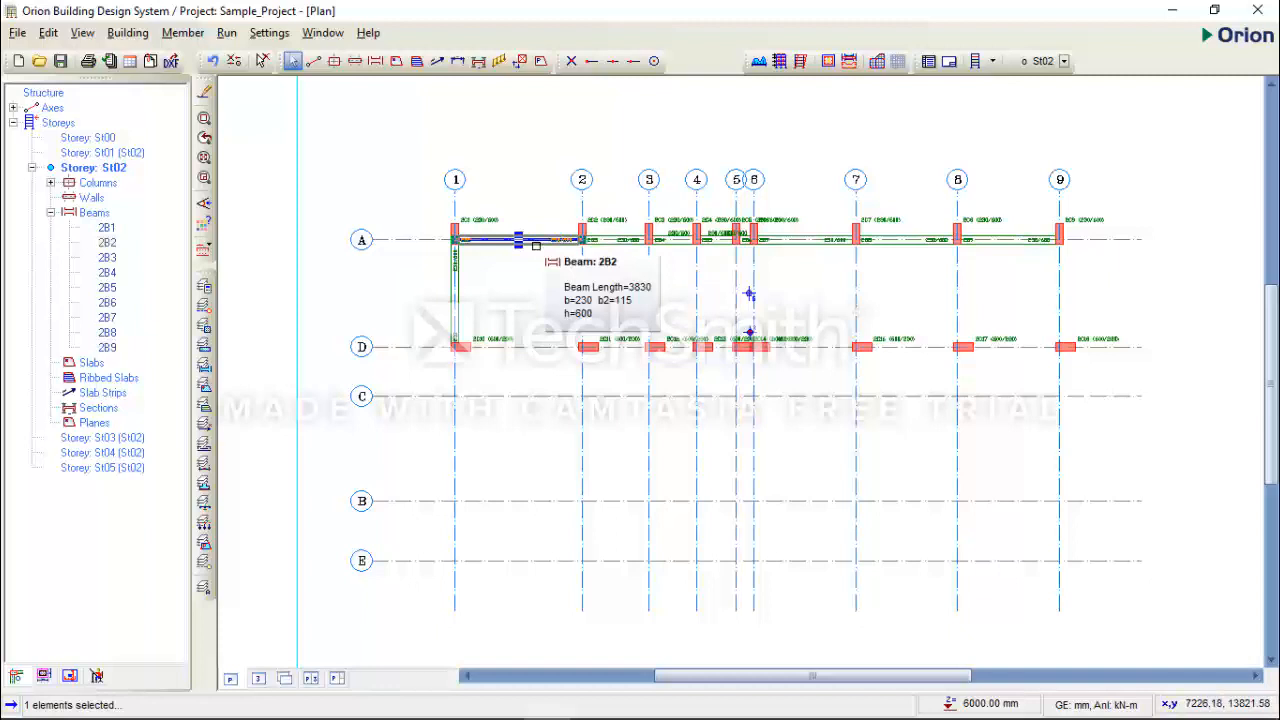
left_click(628, 243)
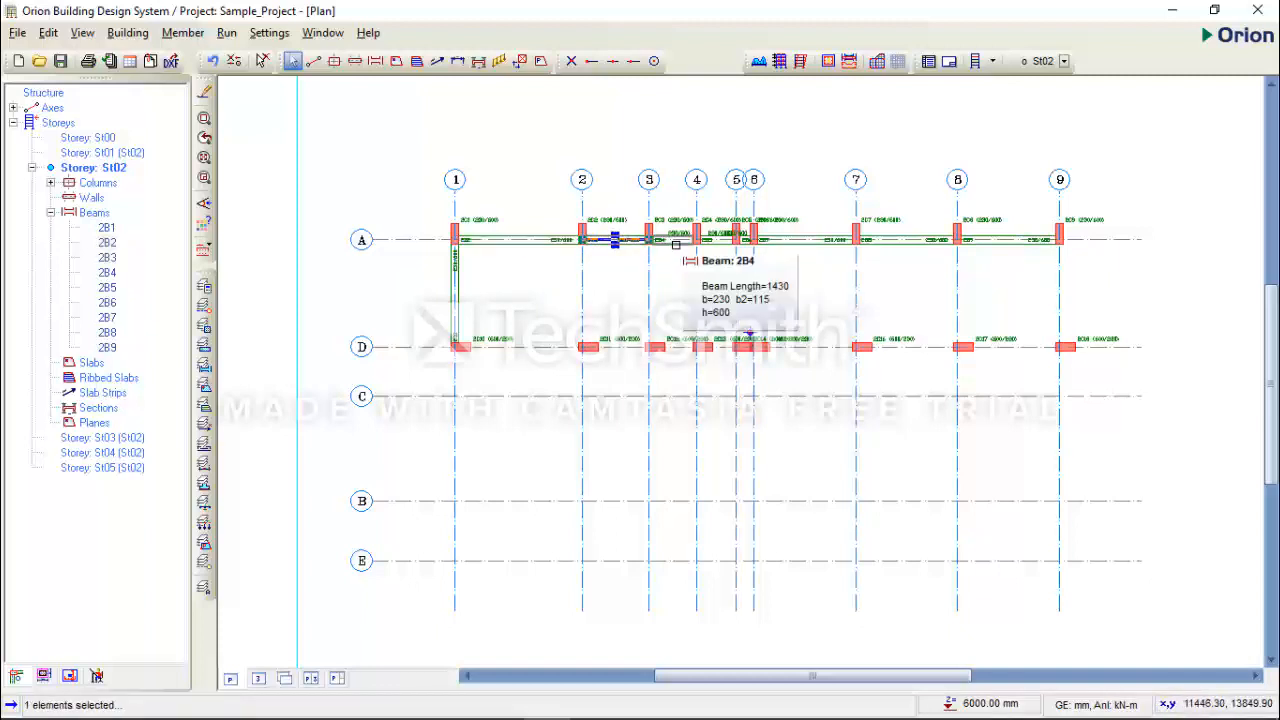
left_click(712, 242)
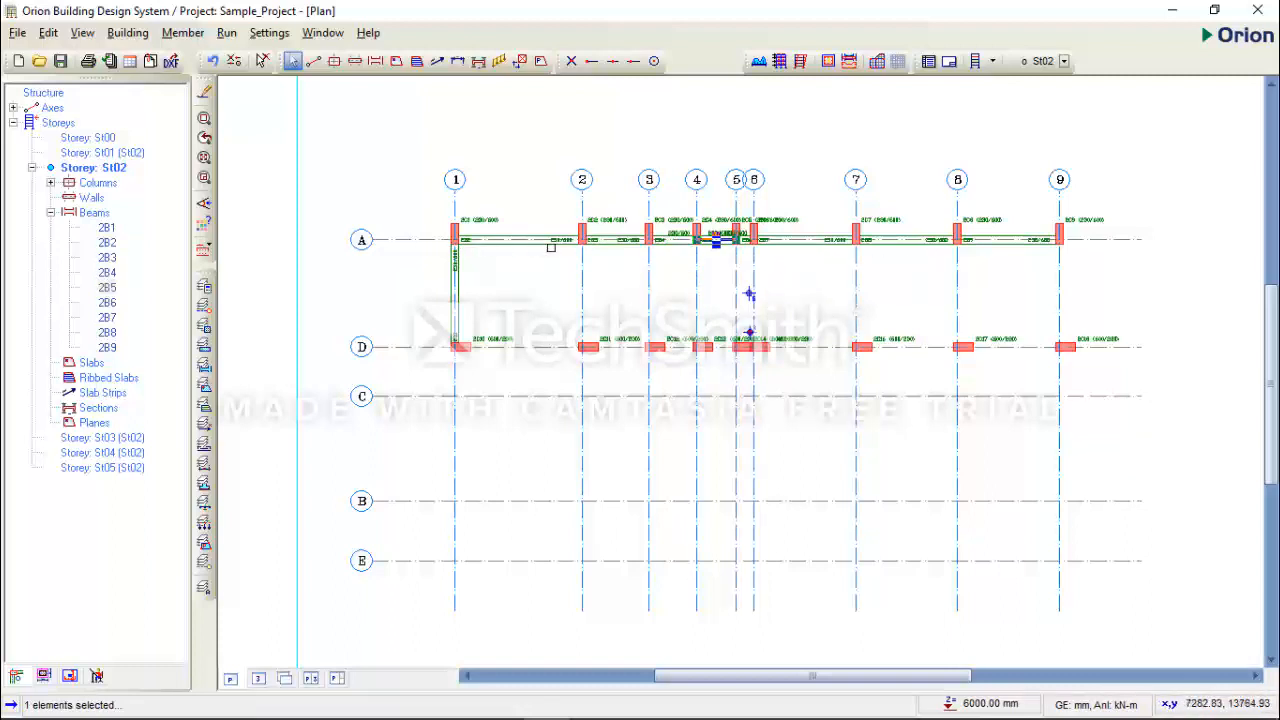
left_click(675, 242)
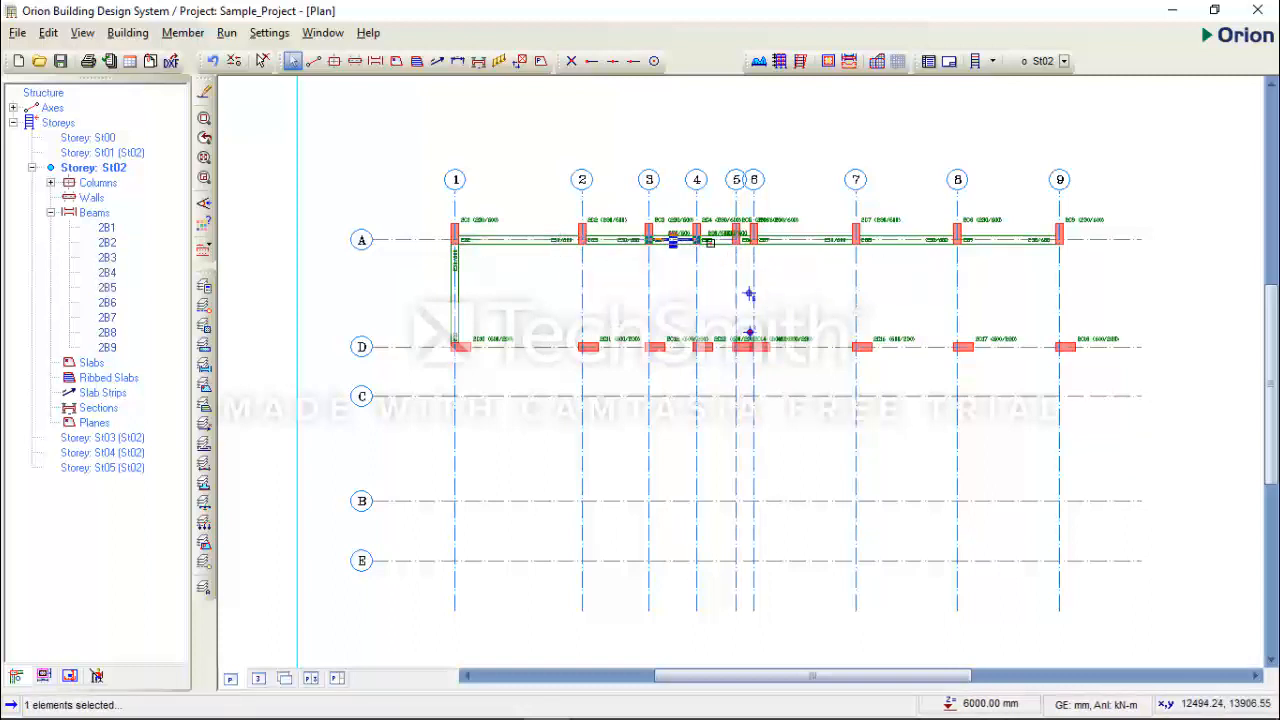
left_click(741, 244)
left_click(787, 244)
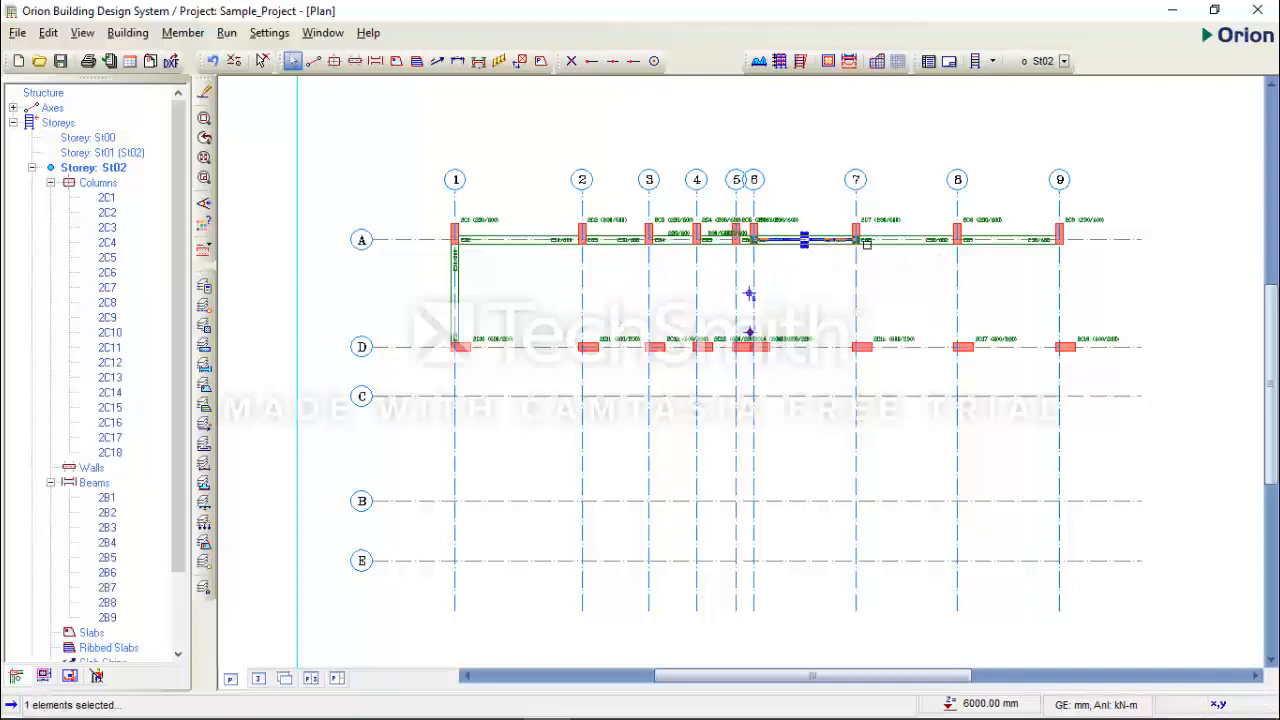
left_click(992, 246)
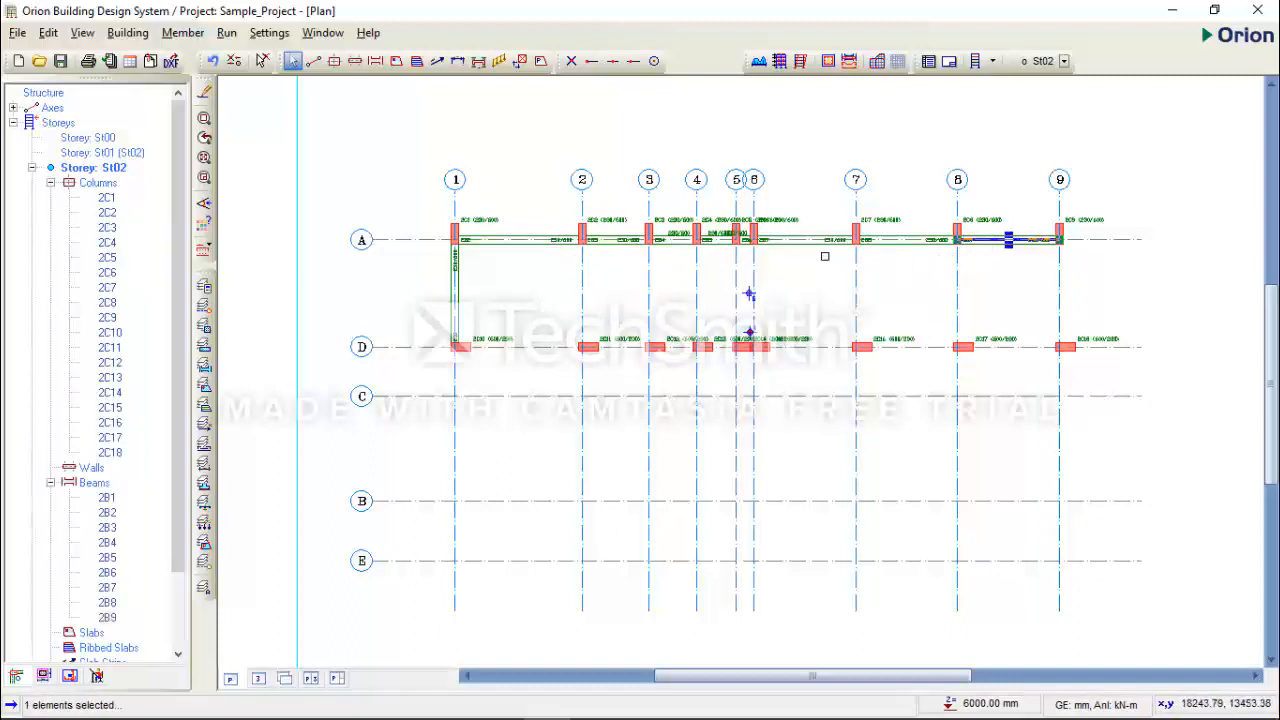
- Reuse the properties of axis A's first-span beam to insert a beam along axis D between axes 1 and 2
left_click(532, 246)
right_click(528, 236)
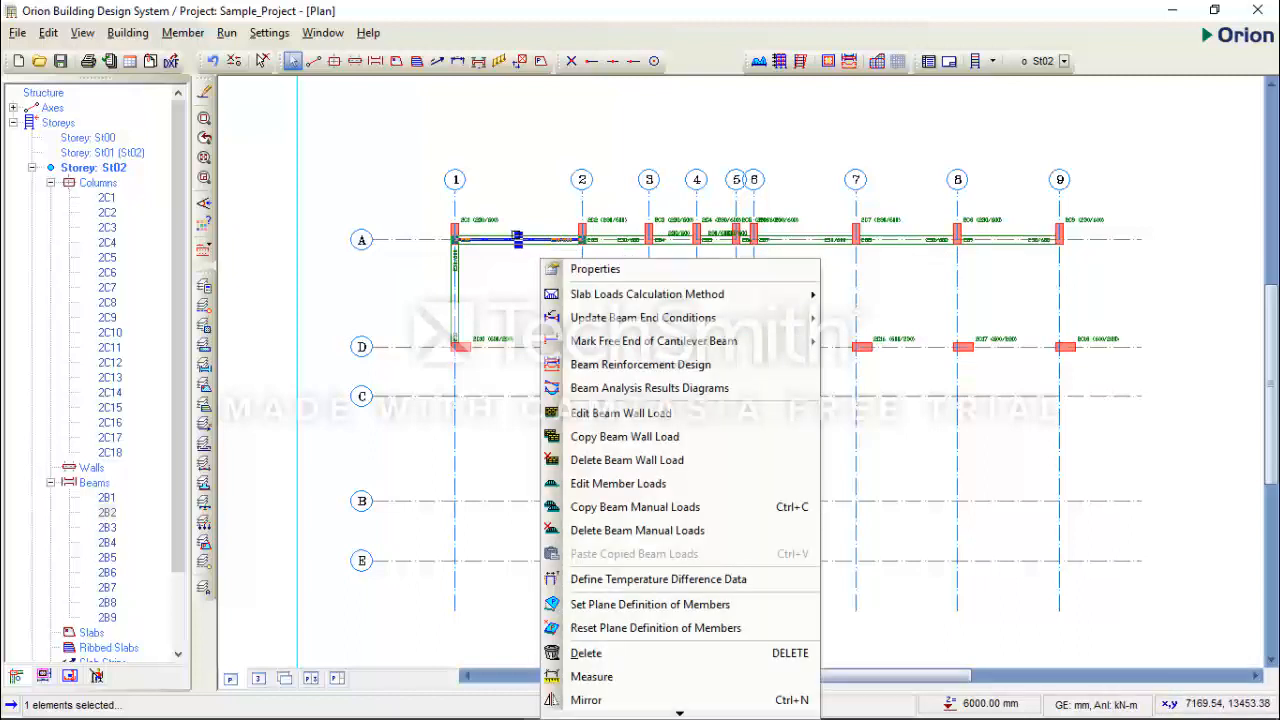
left_click(634, 267)
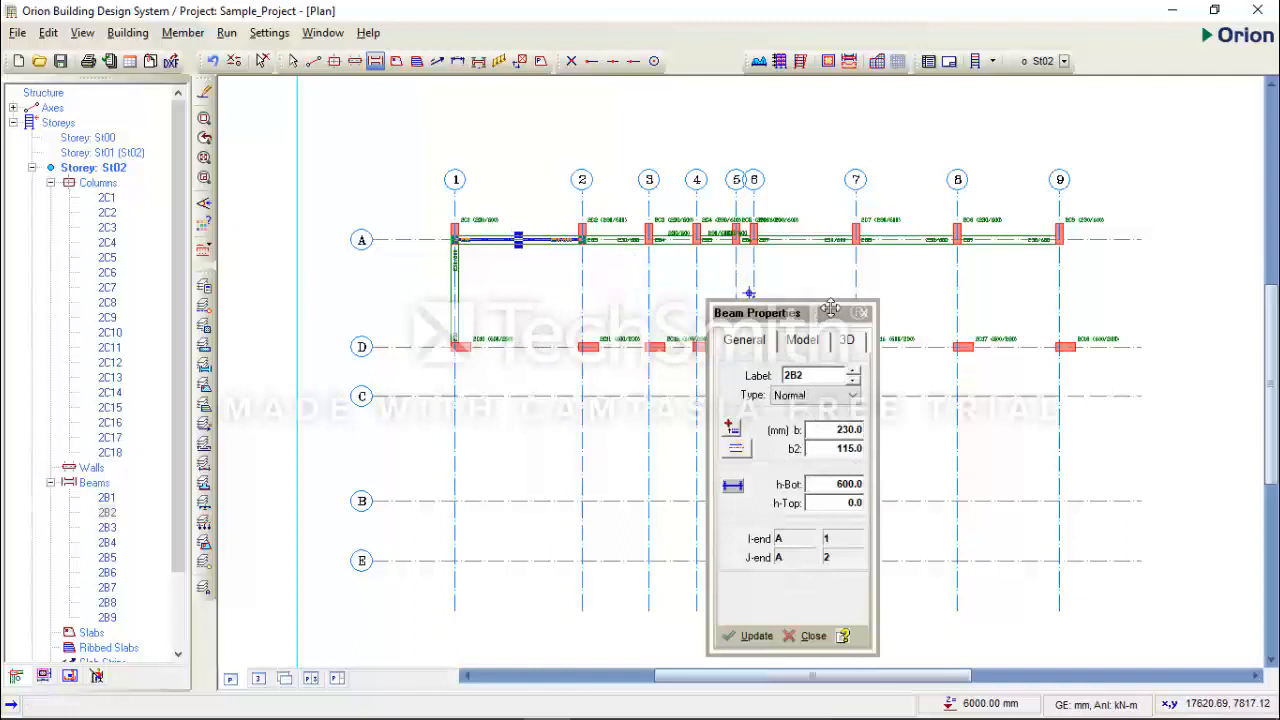
left_click_drag(830, 312, 1085, 305)
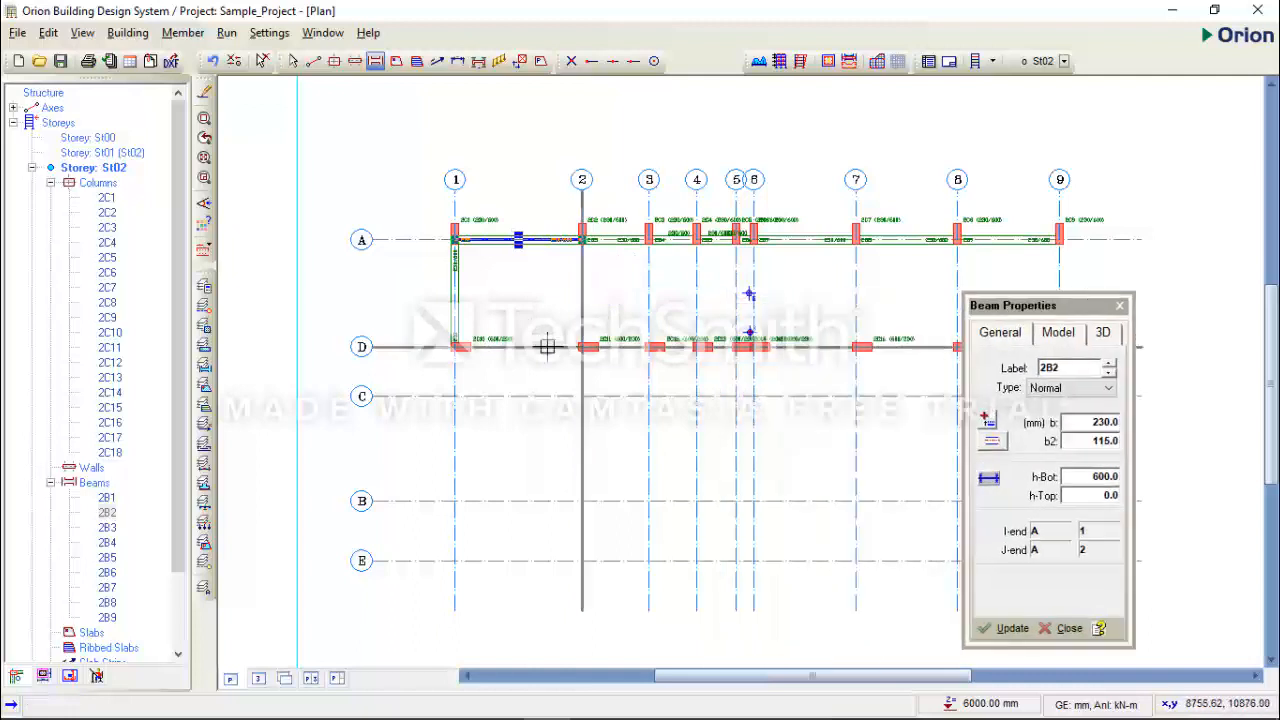
left_click(453, 346)
left_click(581, 347)
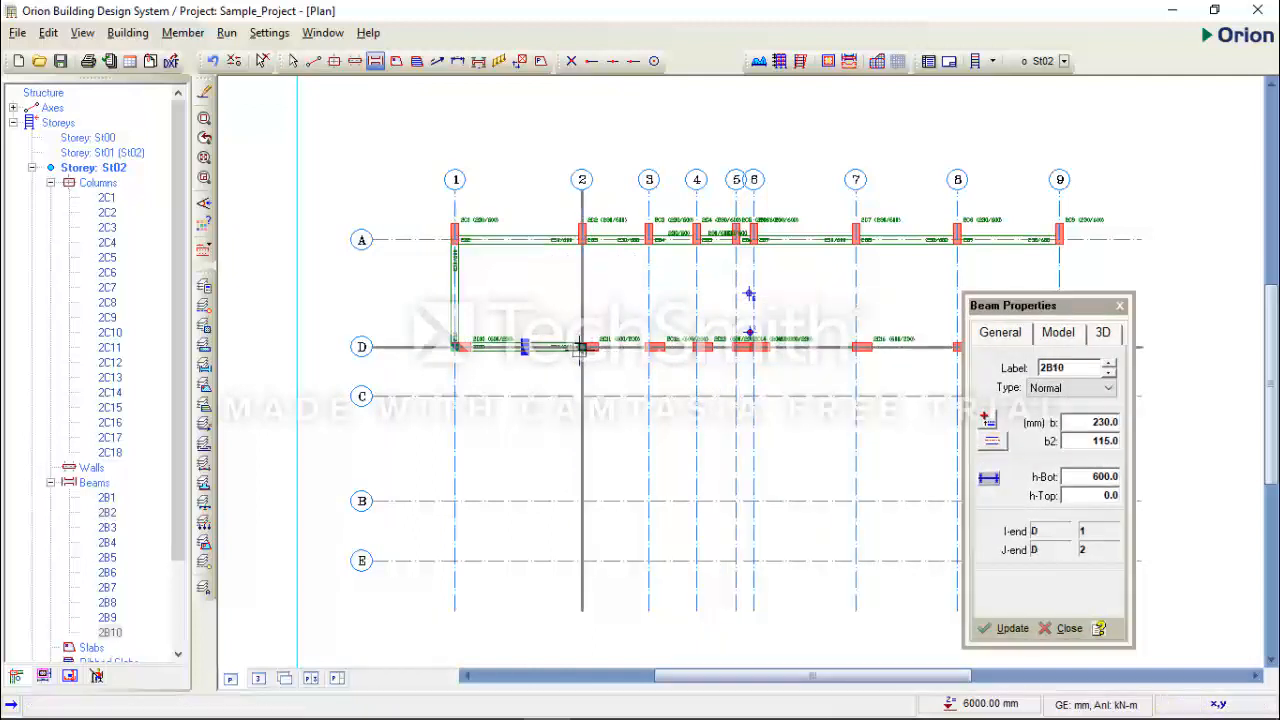
- Insert a beam along axis D between axes 2 and 3 and show its 3D properties
mouse_move(580, 349)
left_mouse_down()
mouse_move(673, 347)
mouse_move(650, 350)
left_mouse_up()
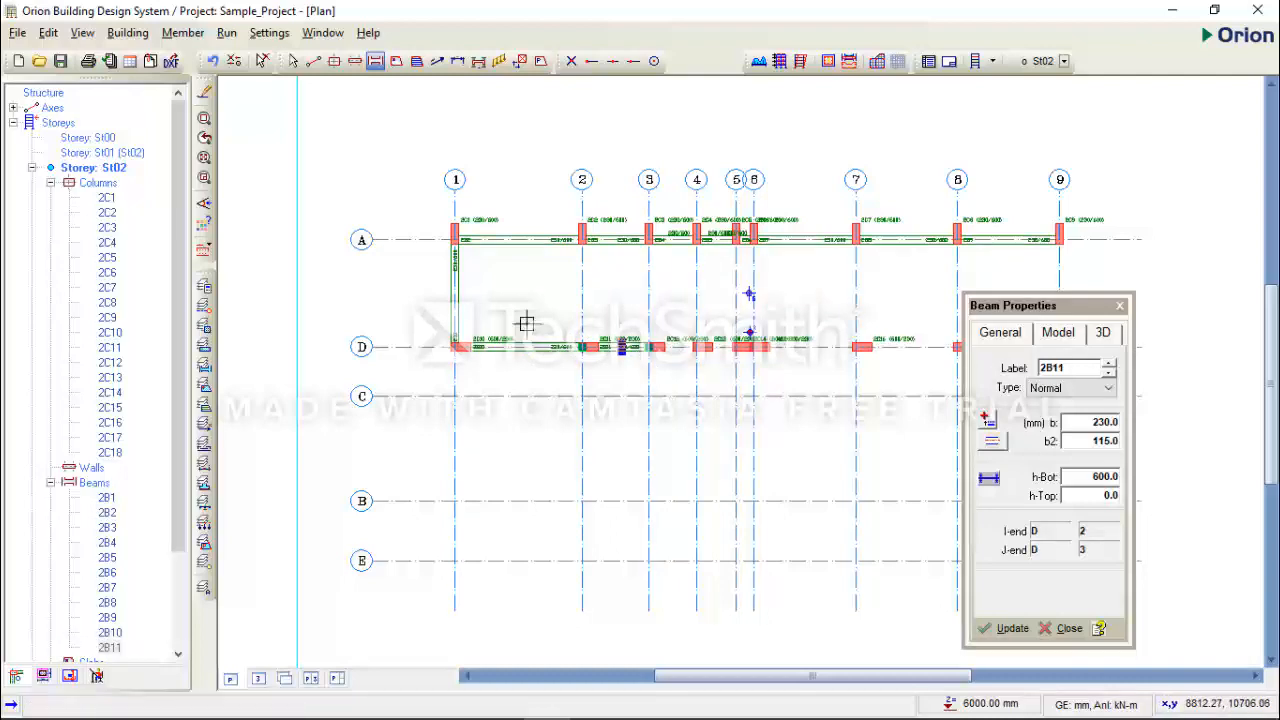
scroll(526, 322, "down", 2)
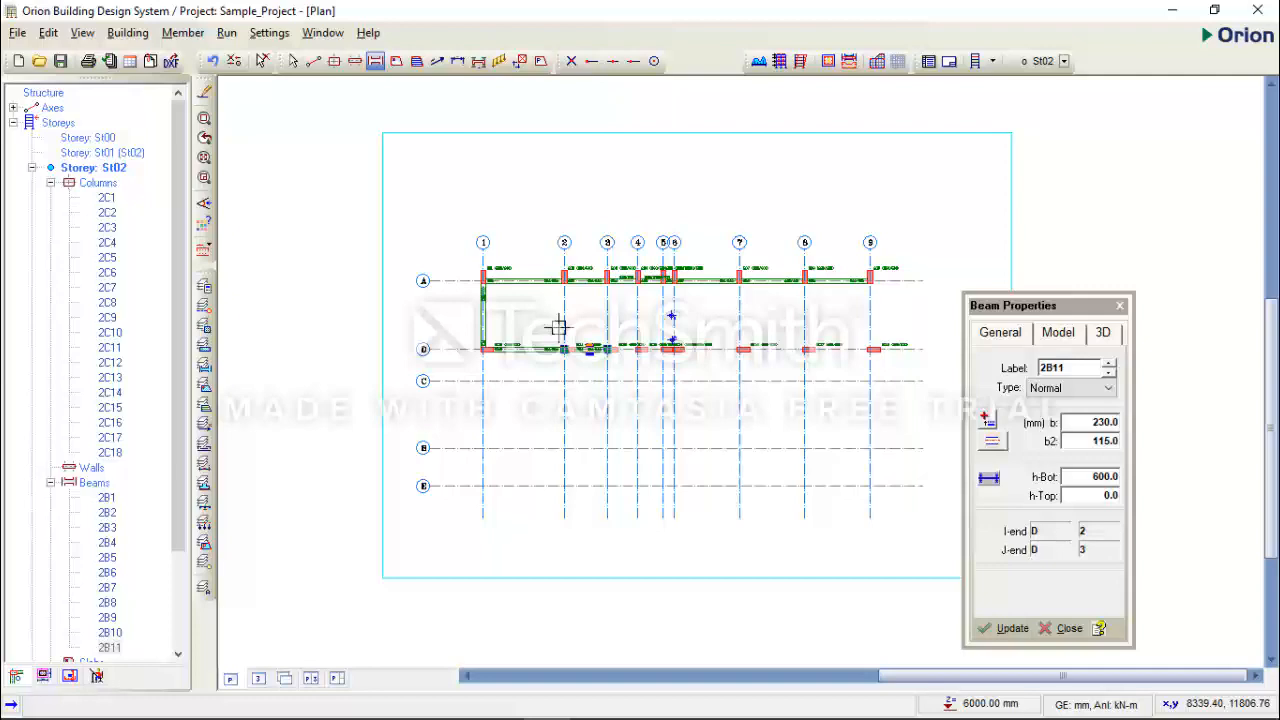
left_click(1110, 338)
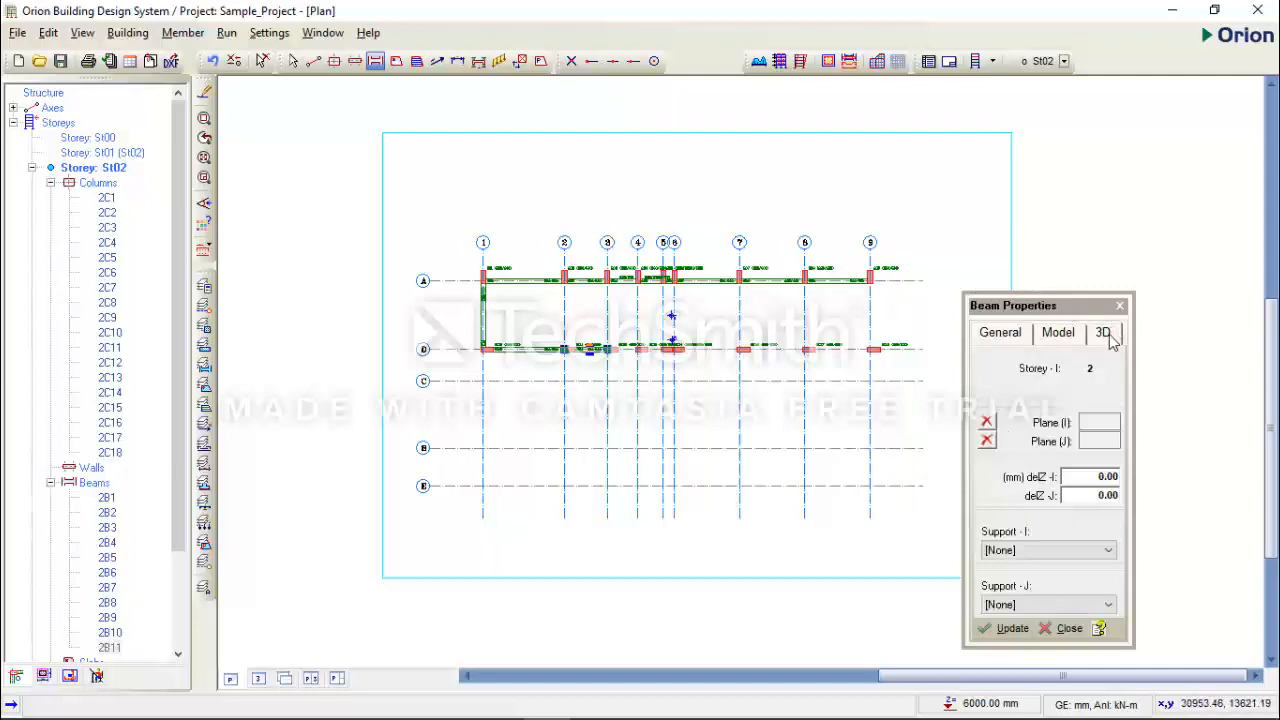
left_click_drag(1084, 306, 1060, 131)
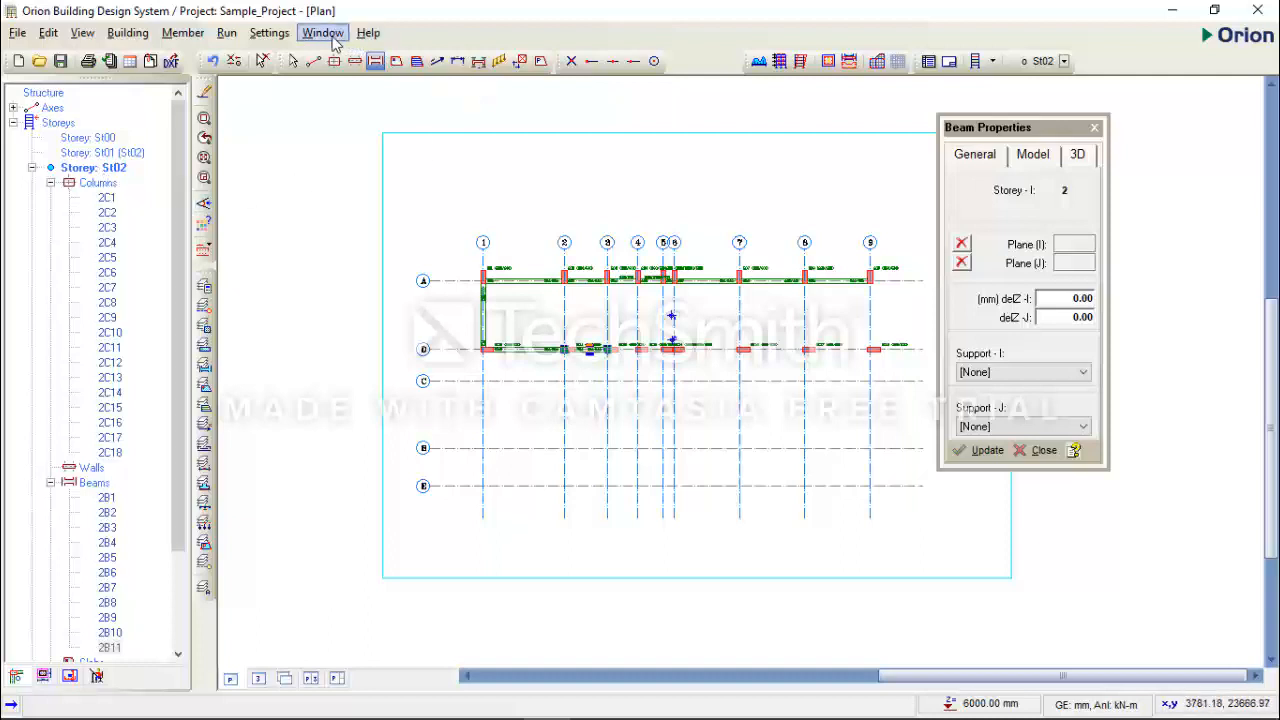
- Tile the plan and 3D model views vertically and close the beam properties
left_click(335, 40)
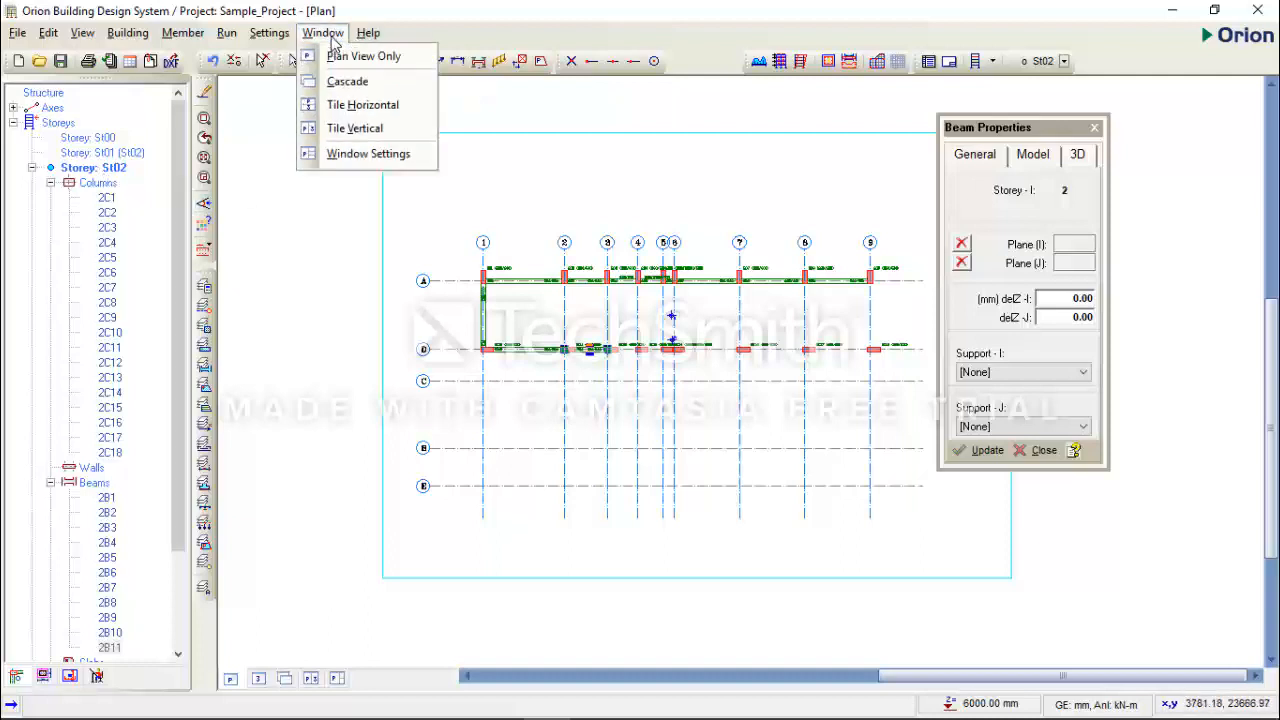
left_click(354, 128)
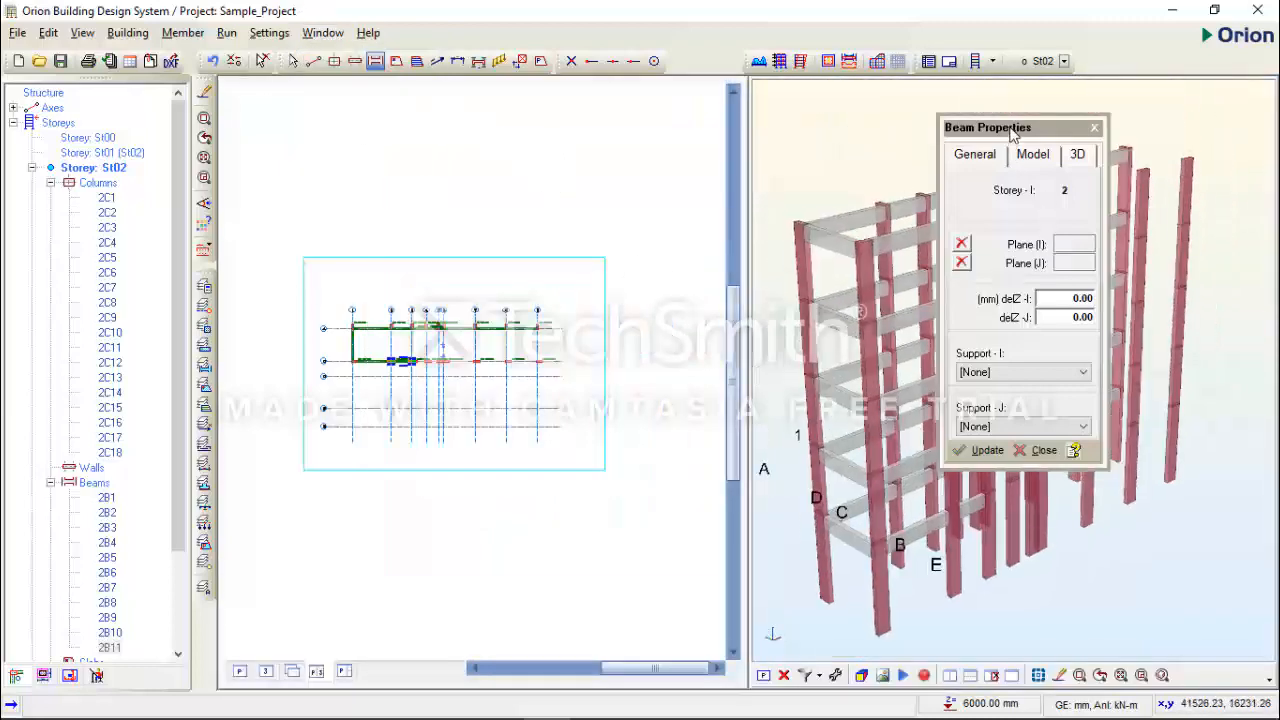
left_click_drag(1015, 129, 625, 113)
left_click(705, 112)
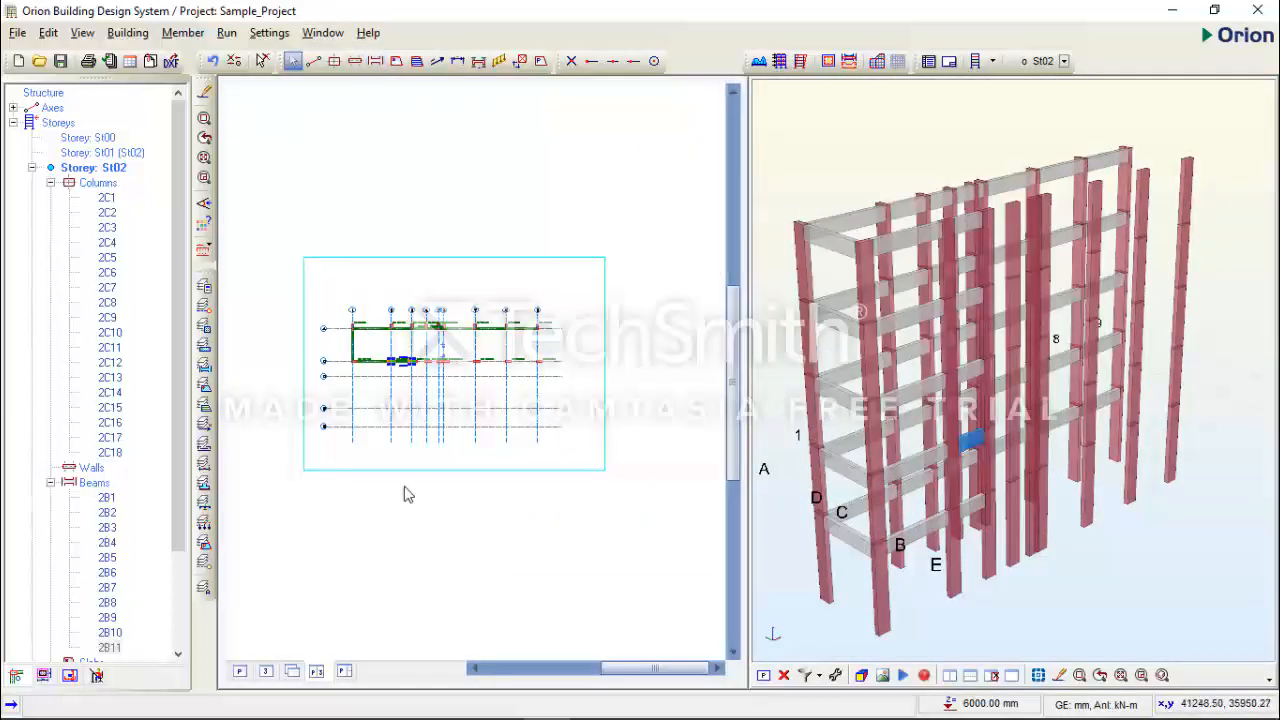
scroll(380, 397, "up", 5)
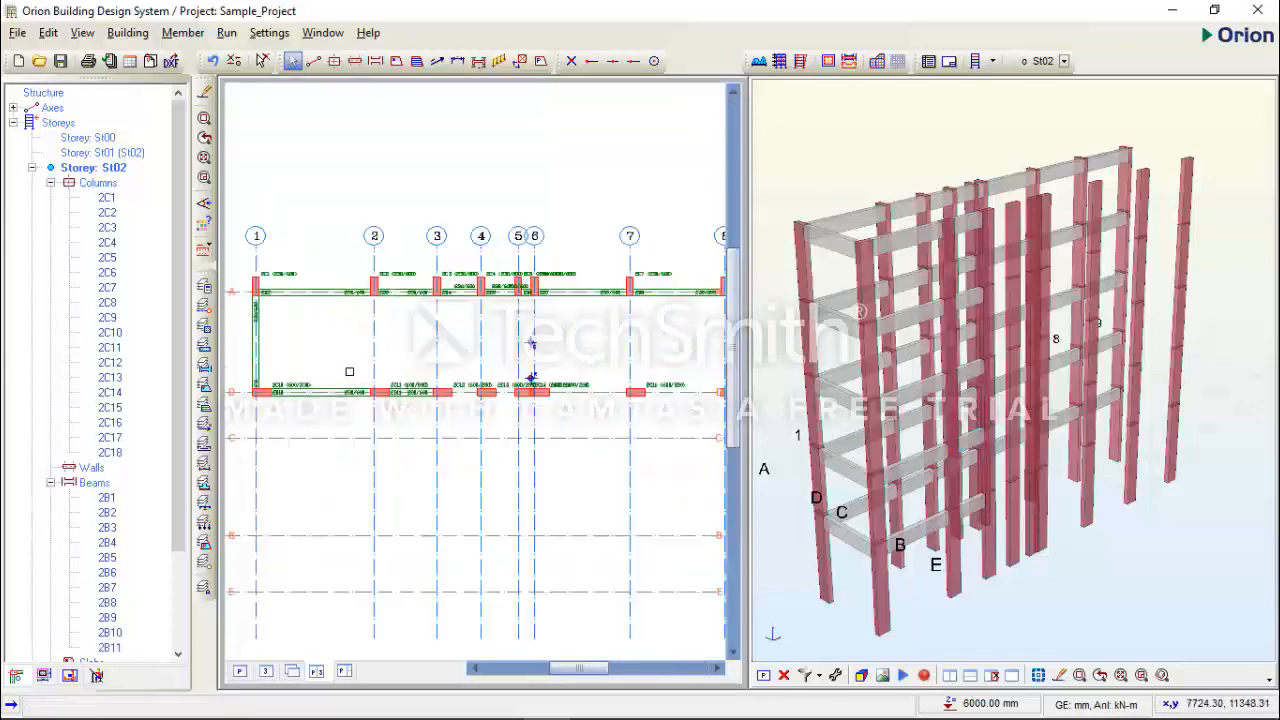
middle_click_drag(379, 371, 433, 364)
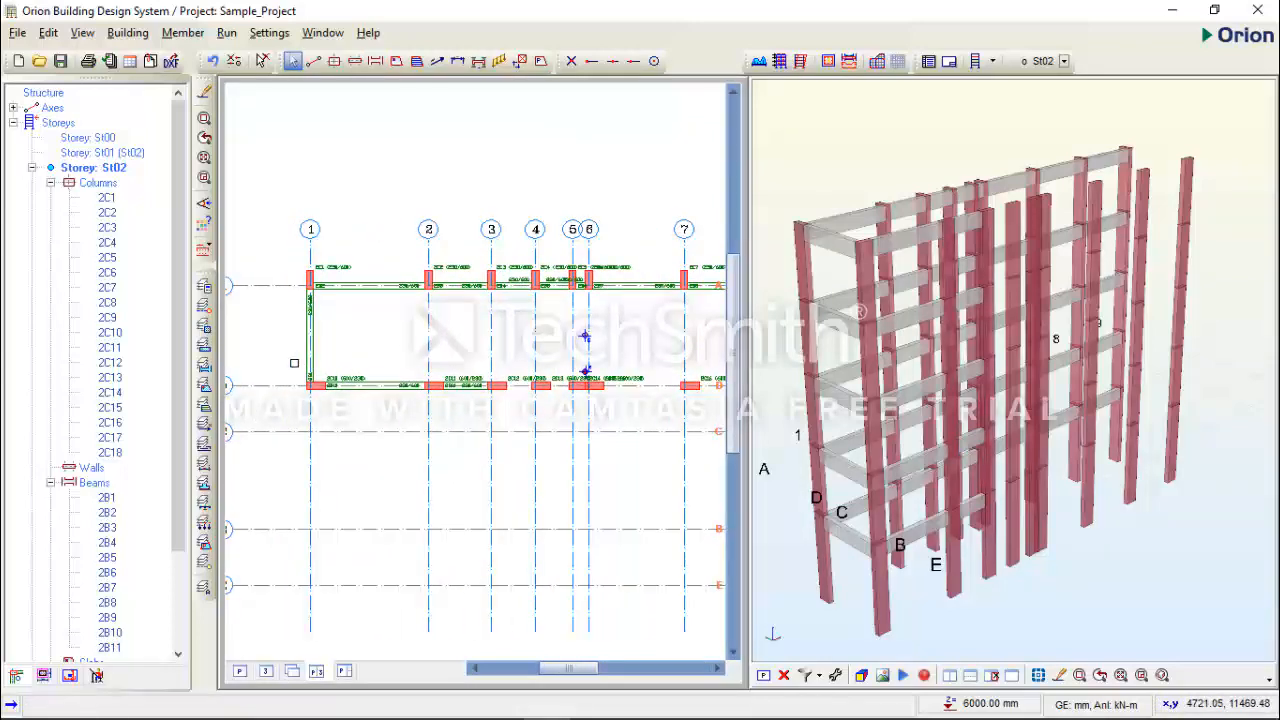
- Open the 3D properties of the axis 1 beam between axes A and D
left_click(311, 355)
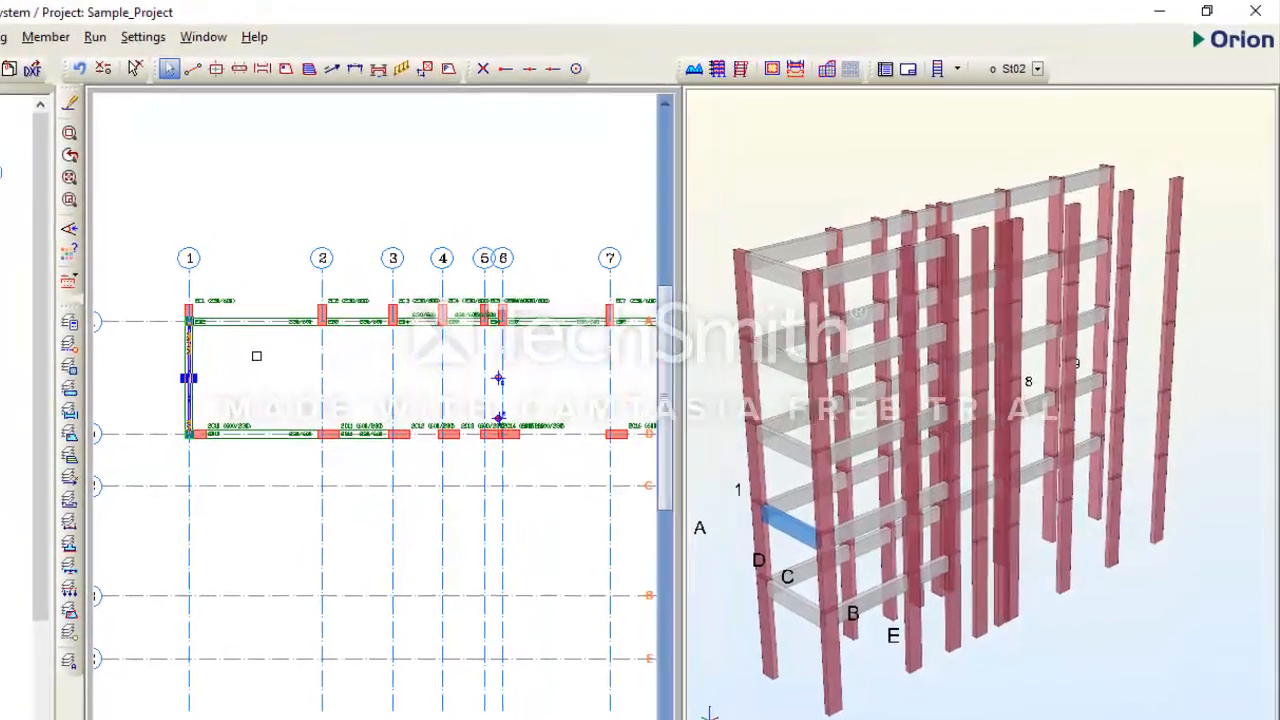
right_click(340, 330)
left_click(352, 335)
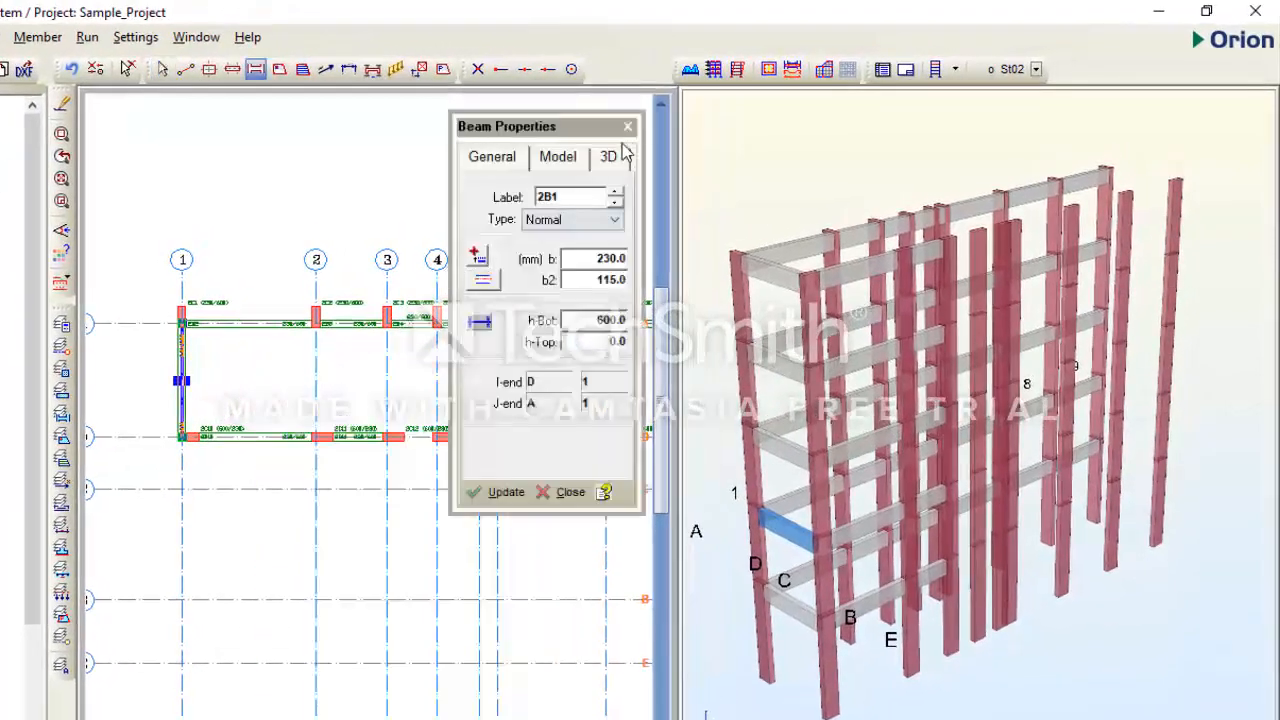
left_click(612, 157)
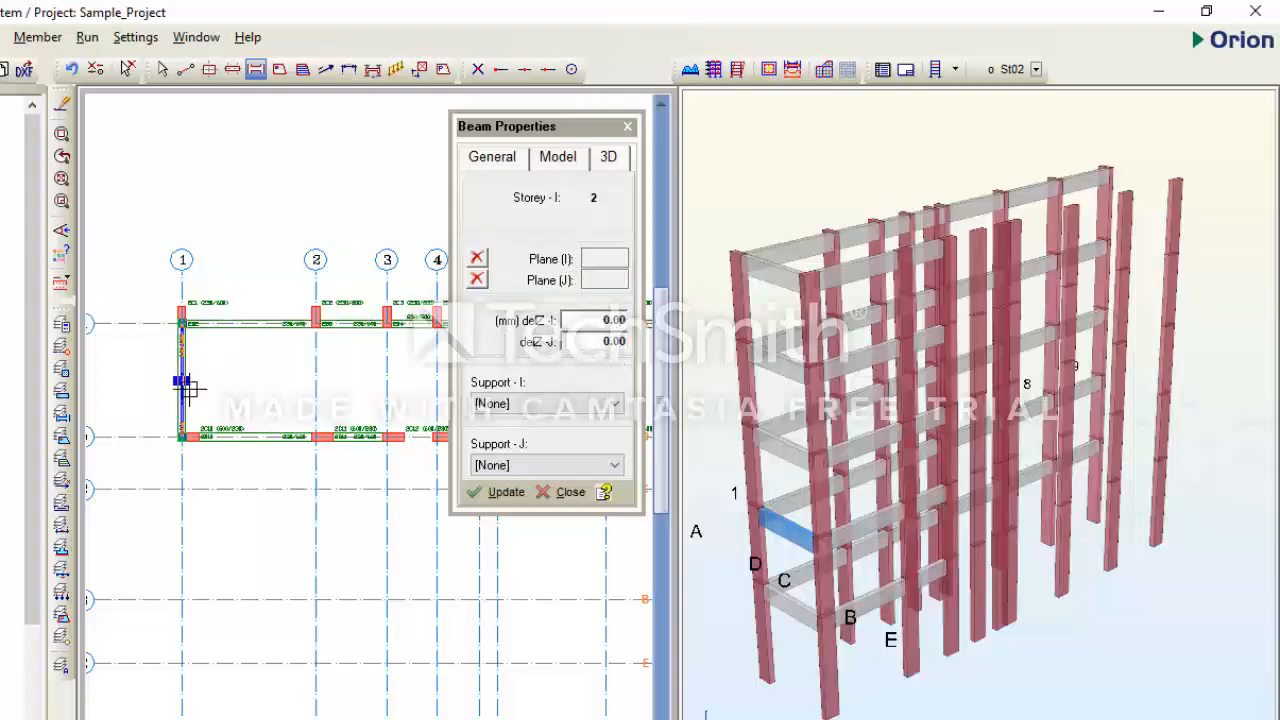
middle_click_drag(211, 343, 243, 340)
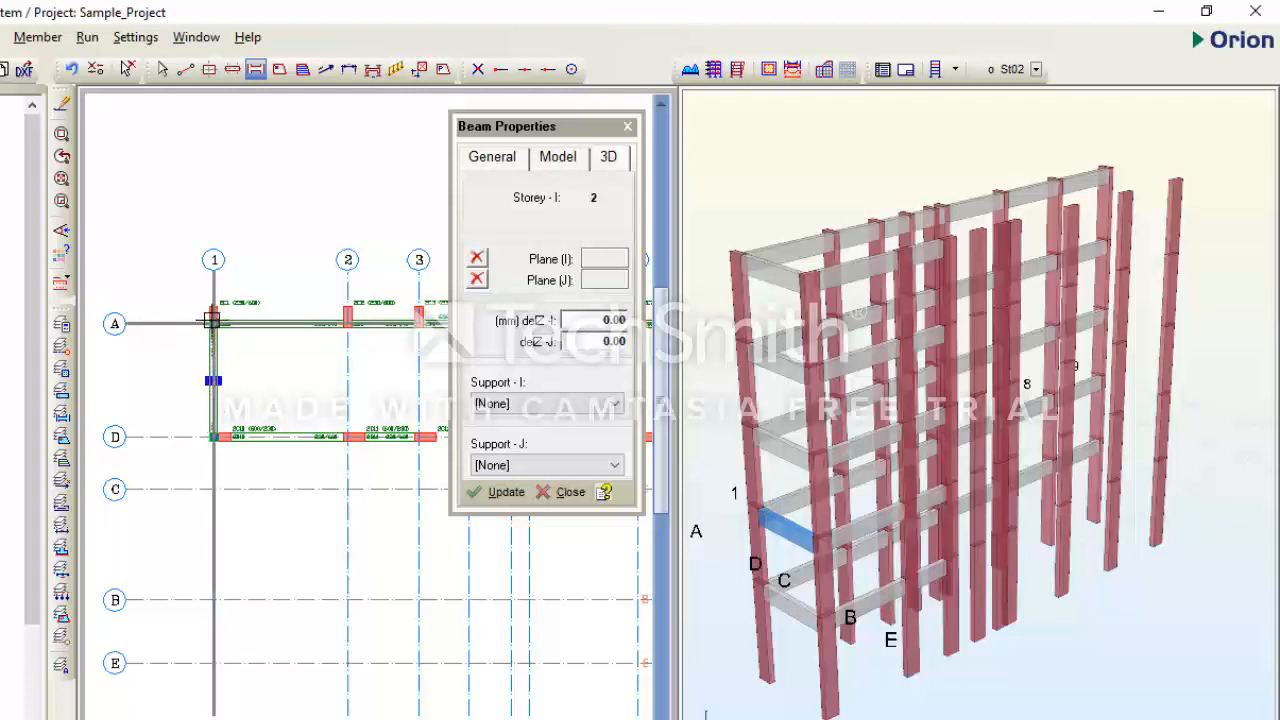
left_click(214, 437)
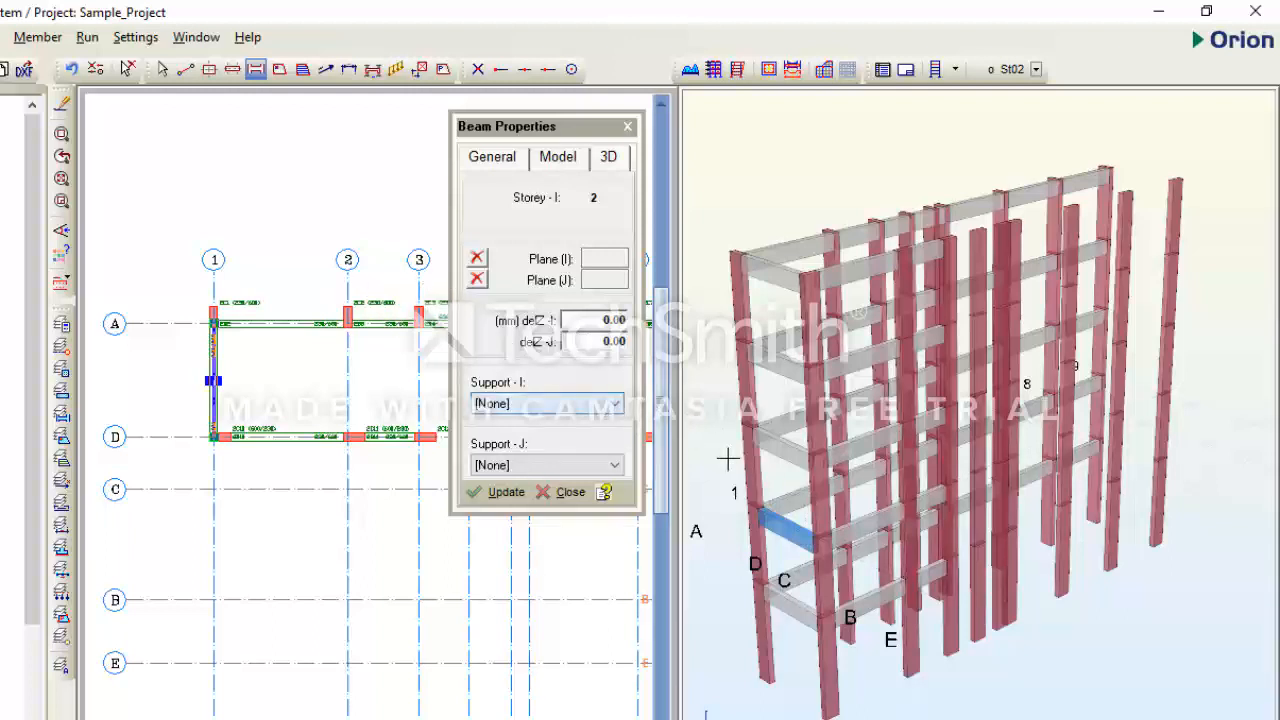
- Set the axis 1 beam's I-end level offset (delZ-I) to 500 mm and inspect its slope in 3D
left_click(606, 320)
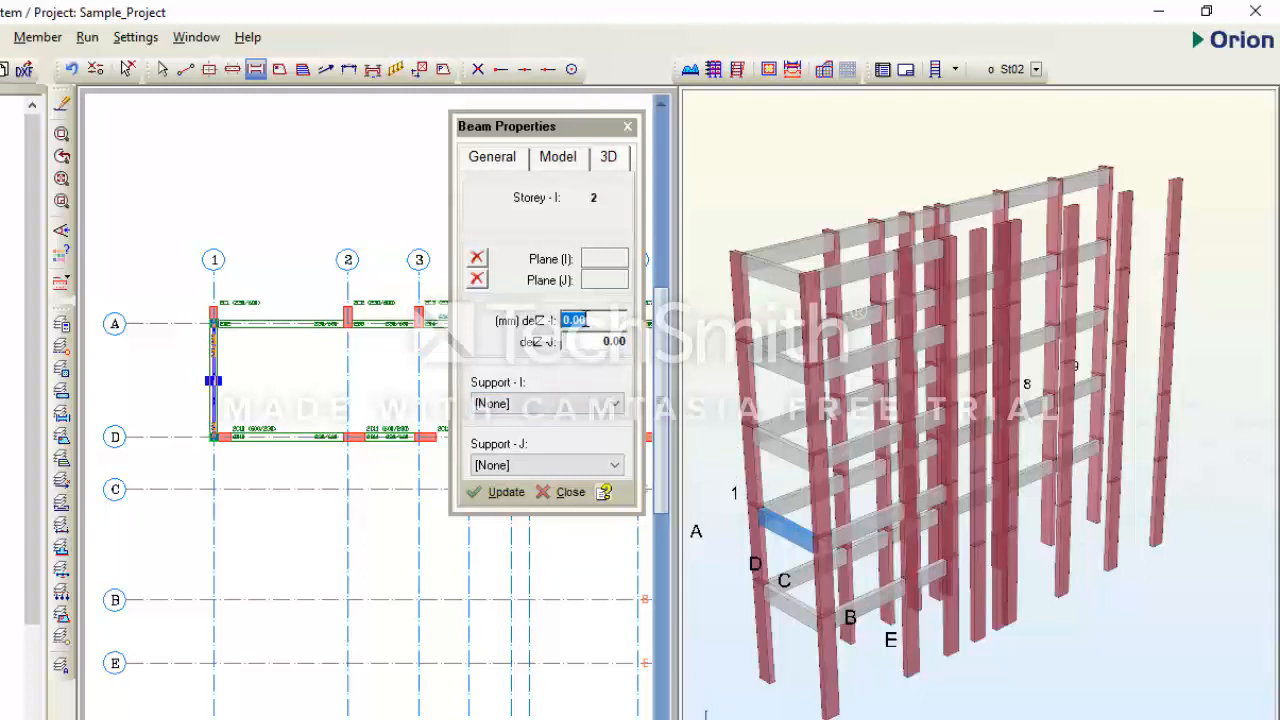
type("5")
left_click(506, 492)
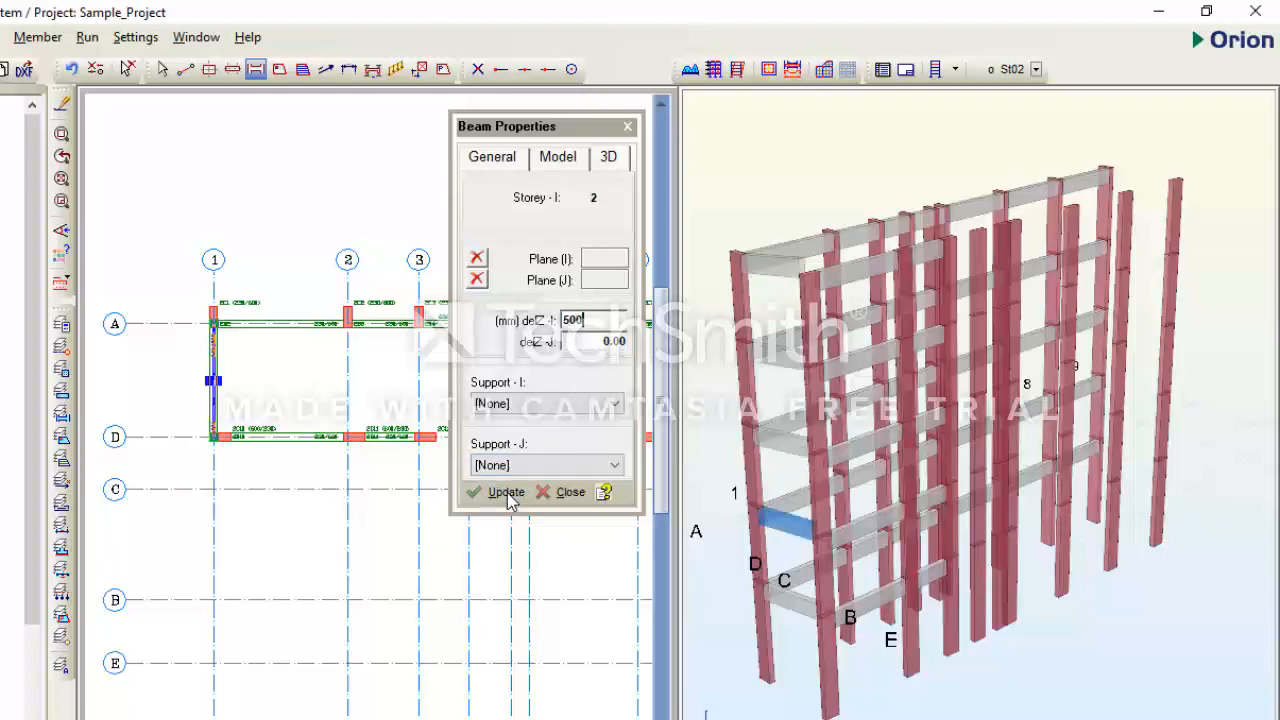
left_click_drag(863, 582, 970, 570)
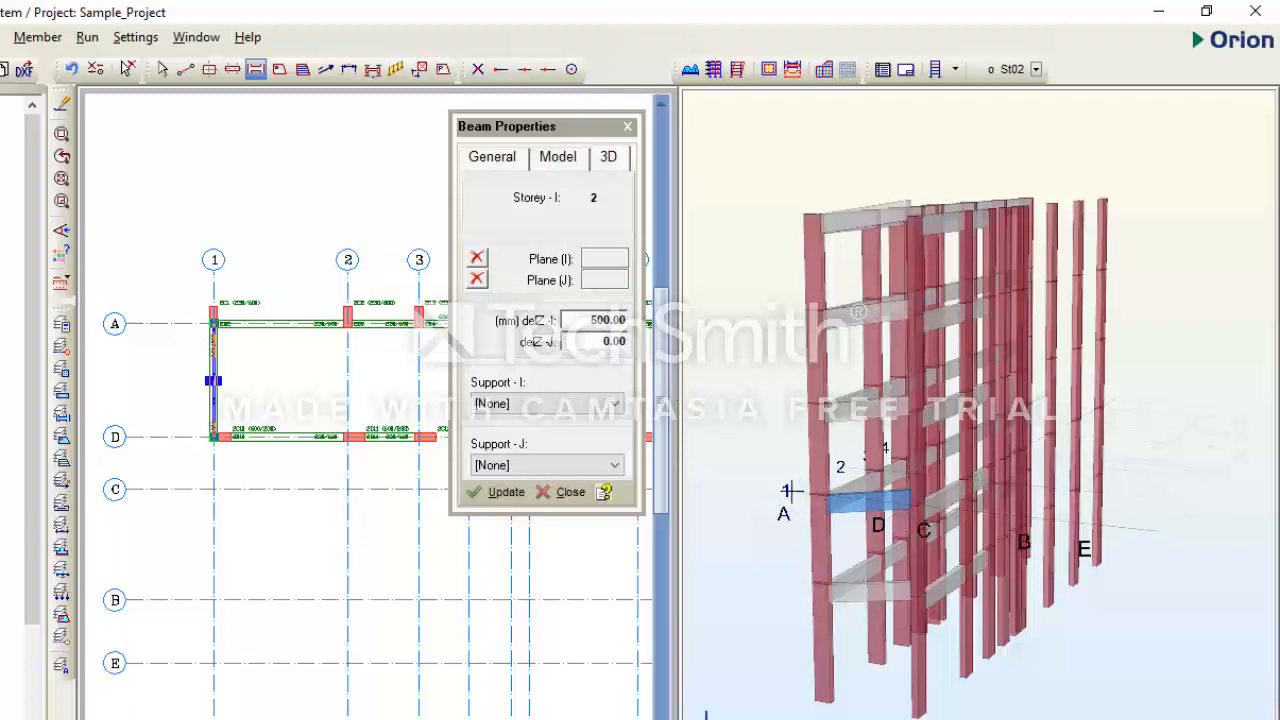
- Reset the axis 1 beam's I-end level offset (delZ-I) to 0
double_click(604, 321)
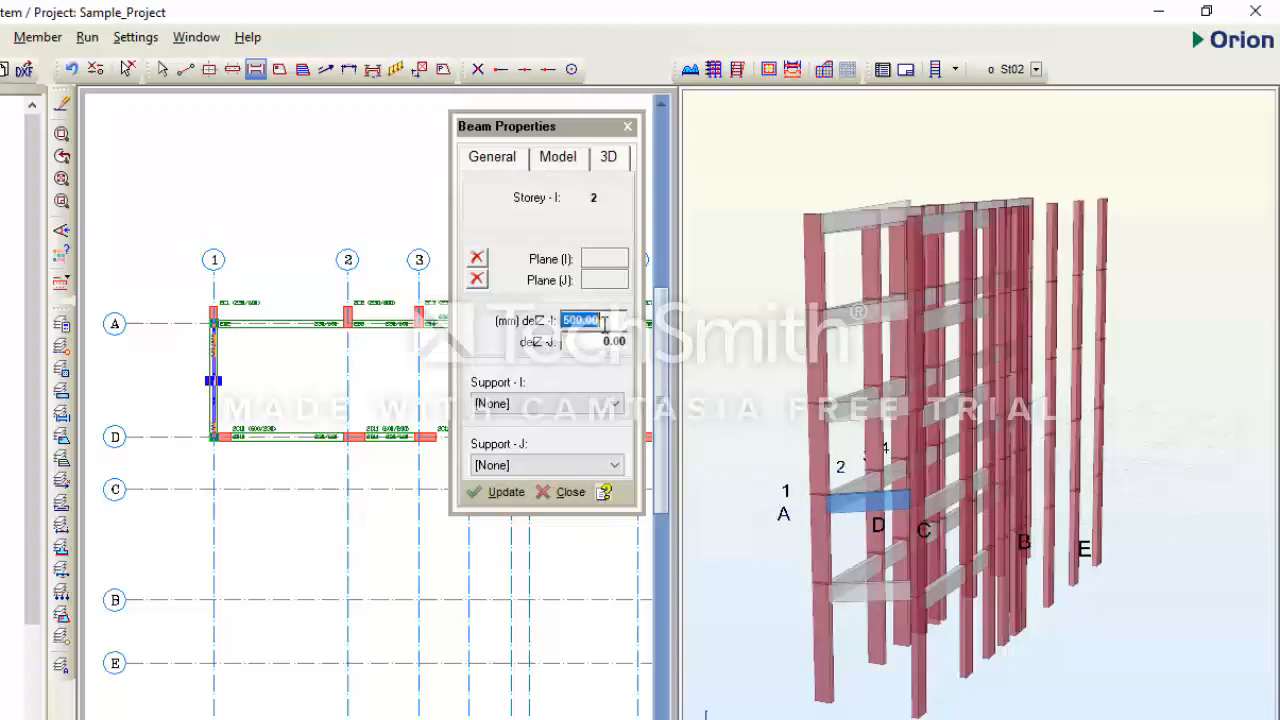
type("0")
left_click(514, 491)
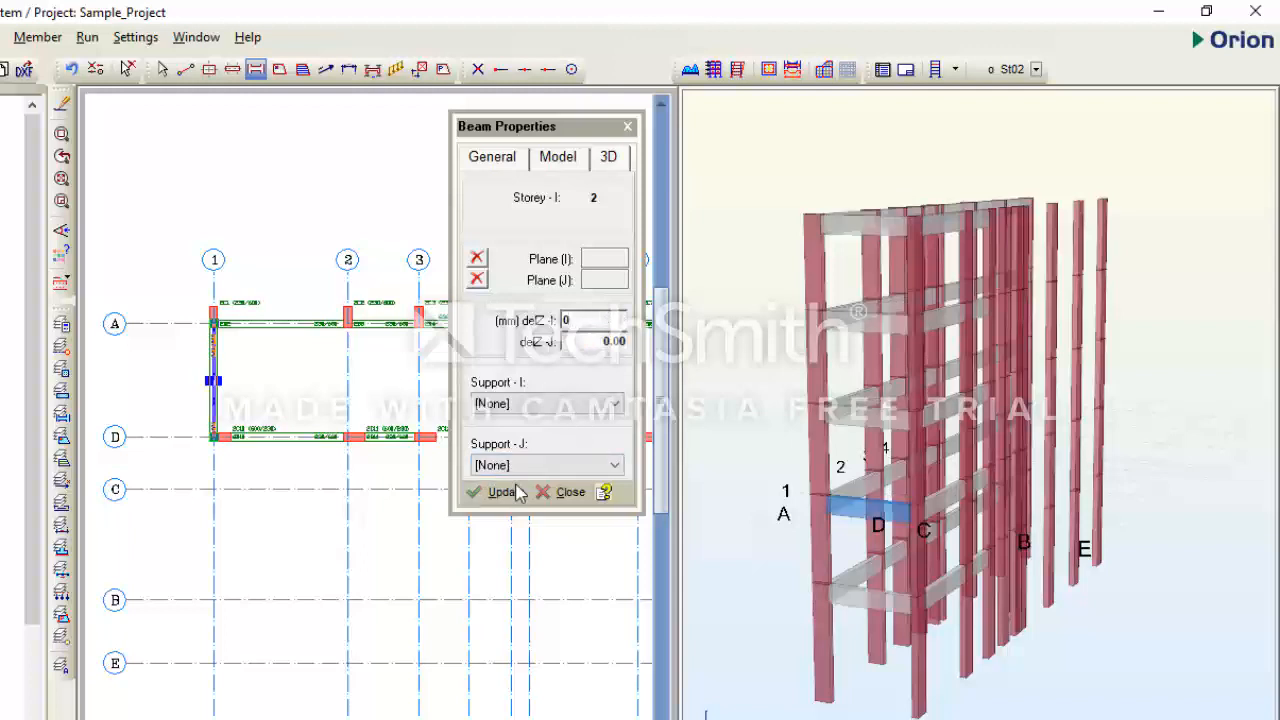
- Set the axis 1 beam's J-end level offset (delZ-J) to 500 mm while viewing the frame from its axis 1 end
left_click_drag(1083, 594, 1168, 520)
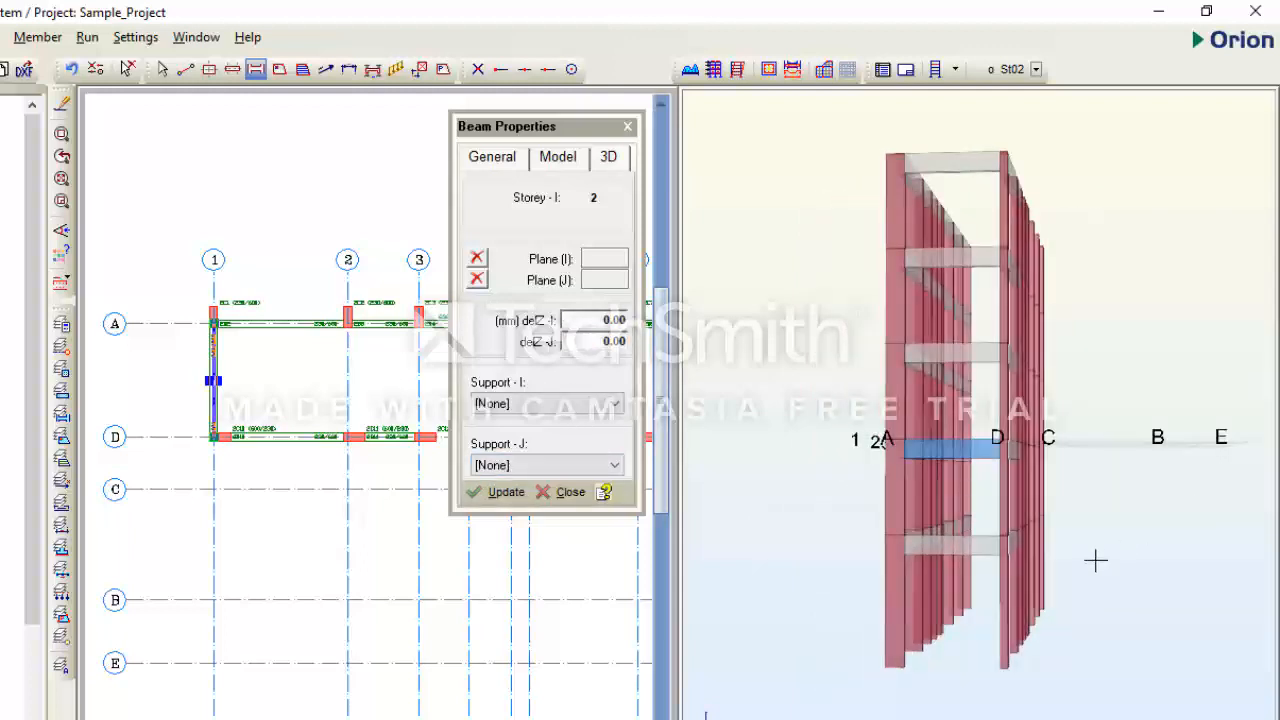
left_click_drag(1095, 561, 1127, 565)
double_click(604, 341)
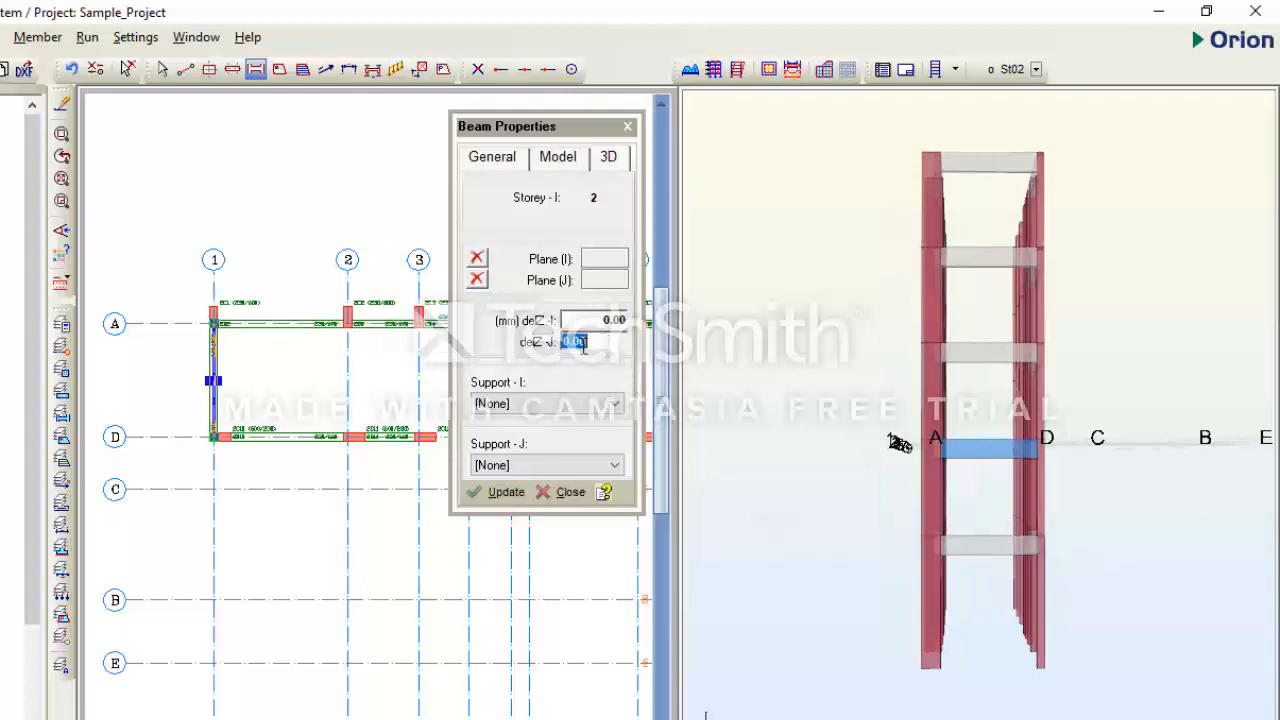
type("500")
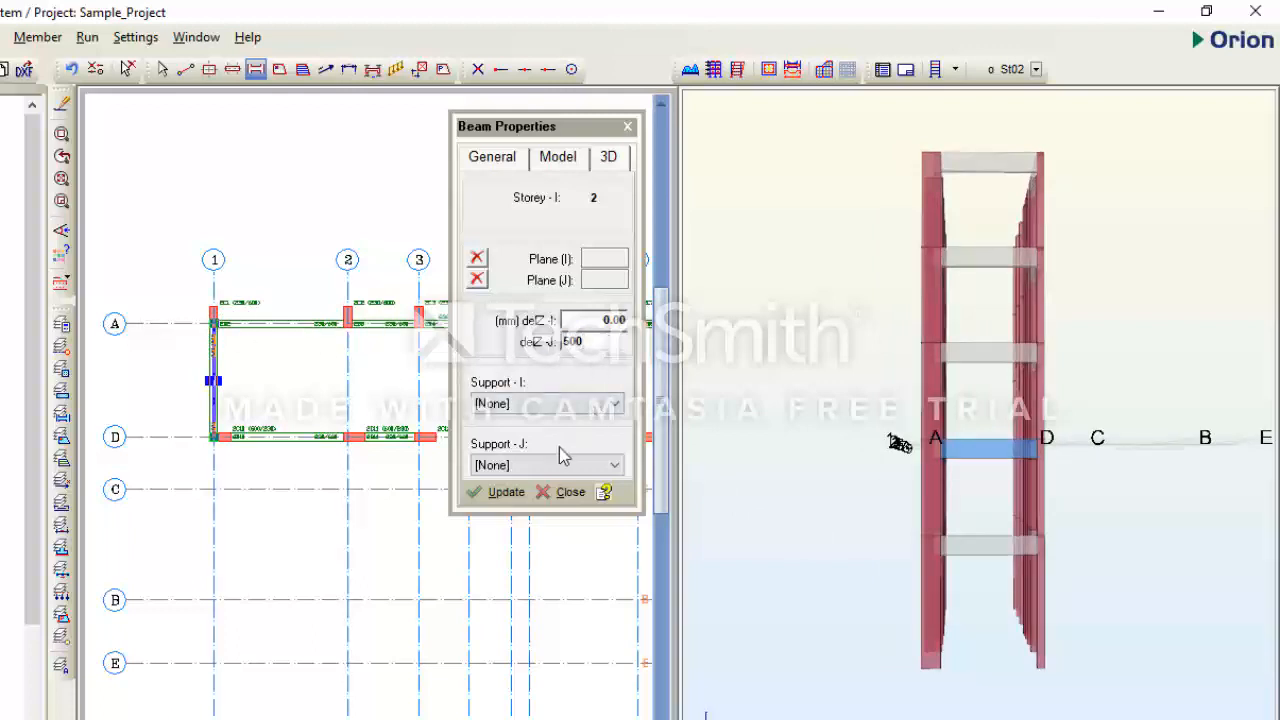
left_click(505, 491)
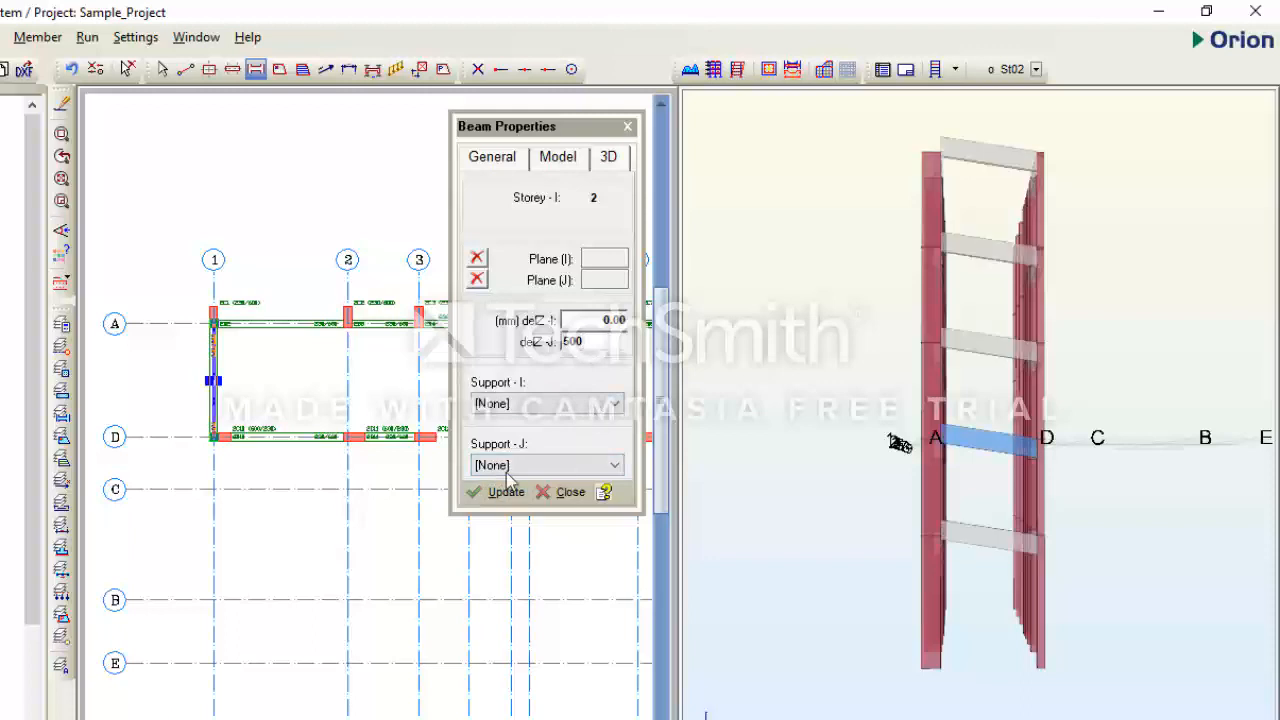
- Reset the axis 1 beam's J-end level offset (delZ-J) to 0
left_click_drag(608, 341, 532, 343)
type("0")
left_click(500, 491)
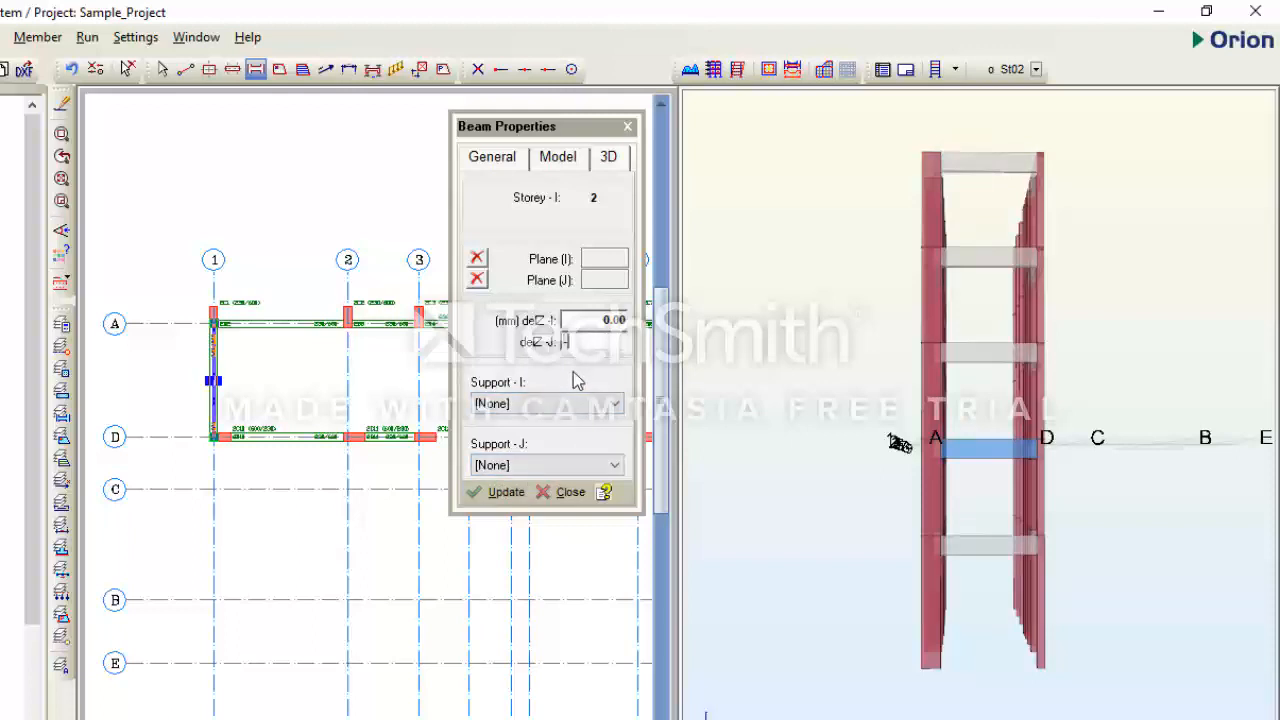
- Set the axis 1 beam's J-end level offset (delZ-J) to -500 mm and close its properties
type("-500")
left_click(503, 491)
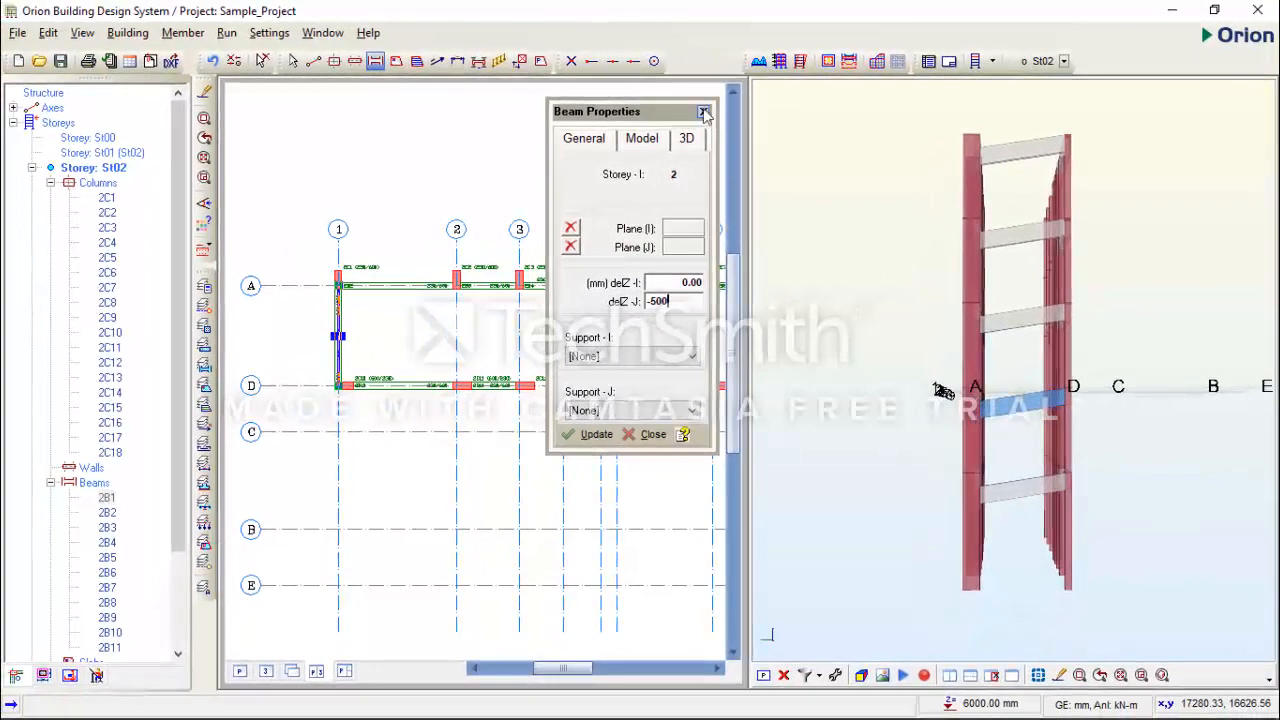
left_click(705, 112)
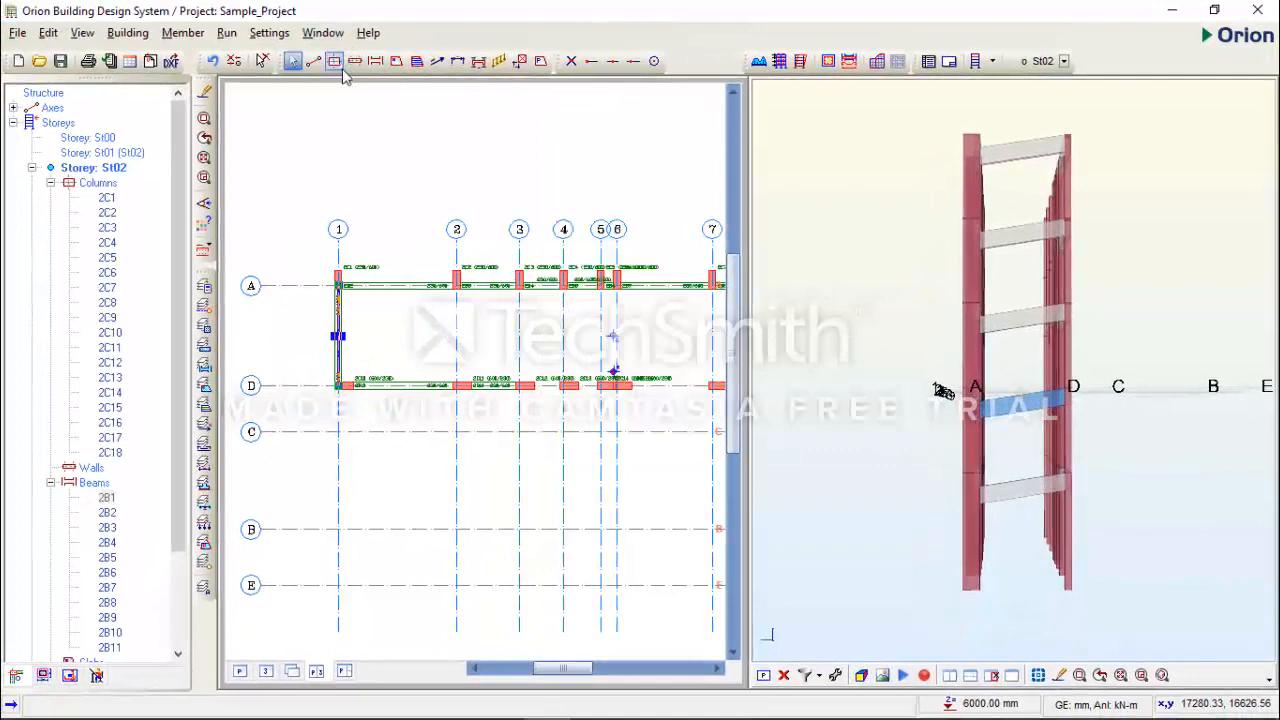
- Return to the plan view only and save the project changes
left_click(319, 35)
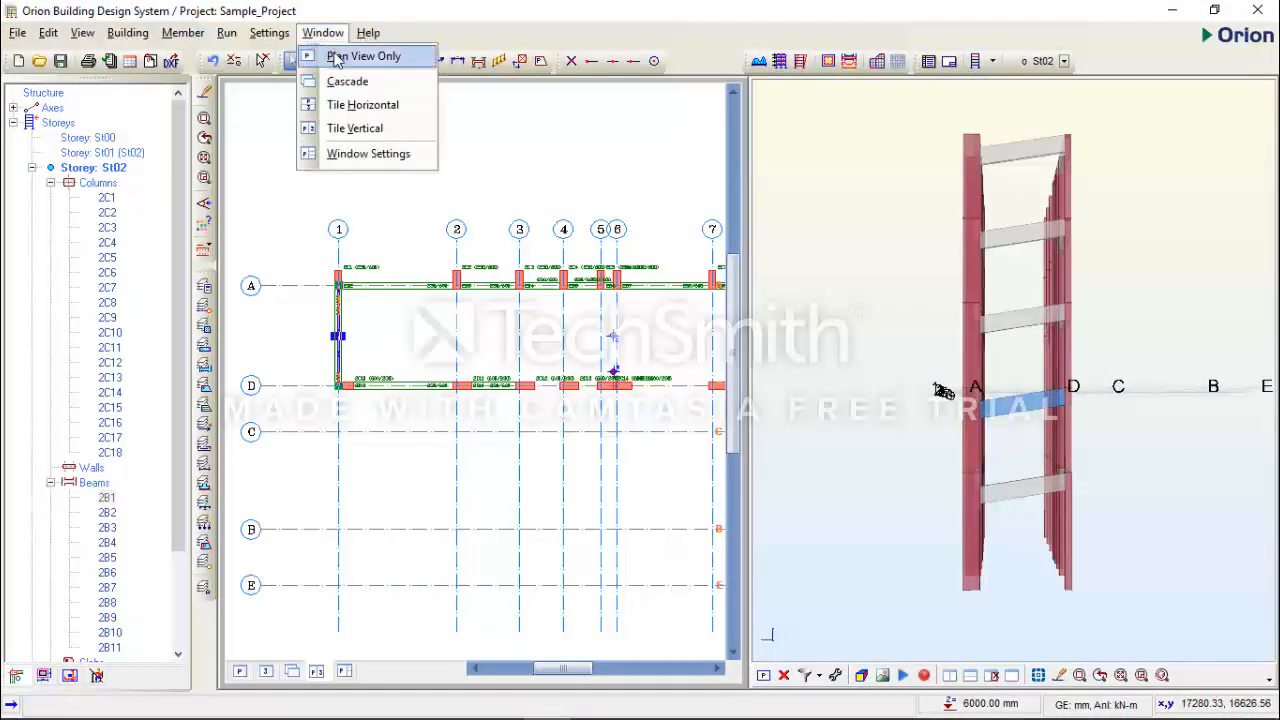
left_click(348, 60)
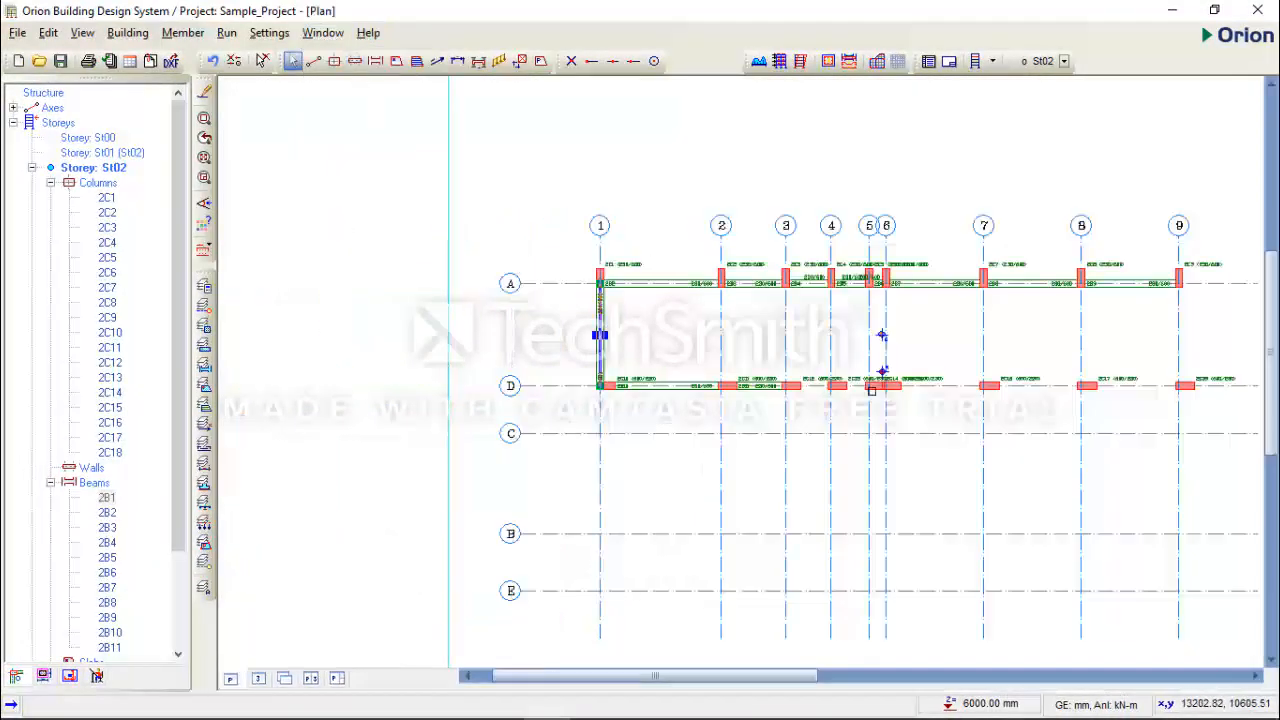
middle_click_drag(875, 391, 579, 373)
scroll(579, 373, "down", 2)
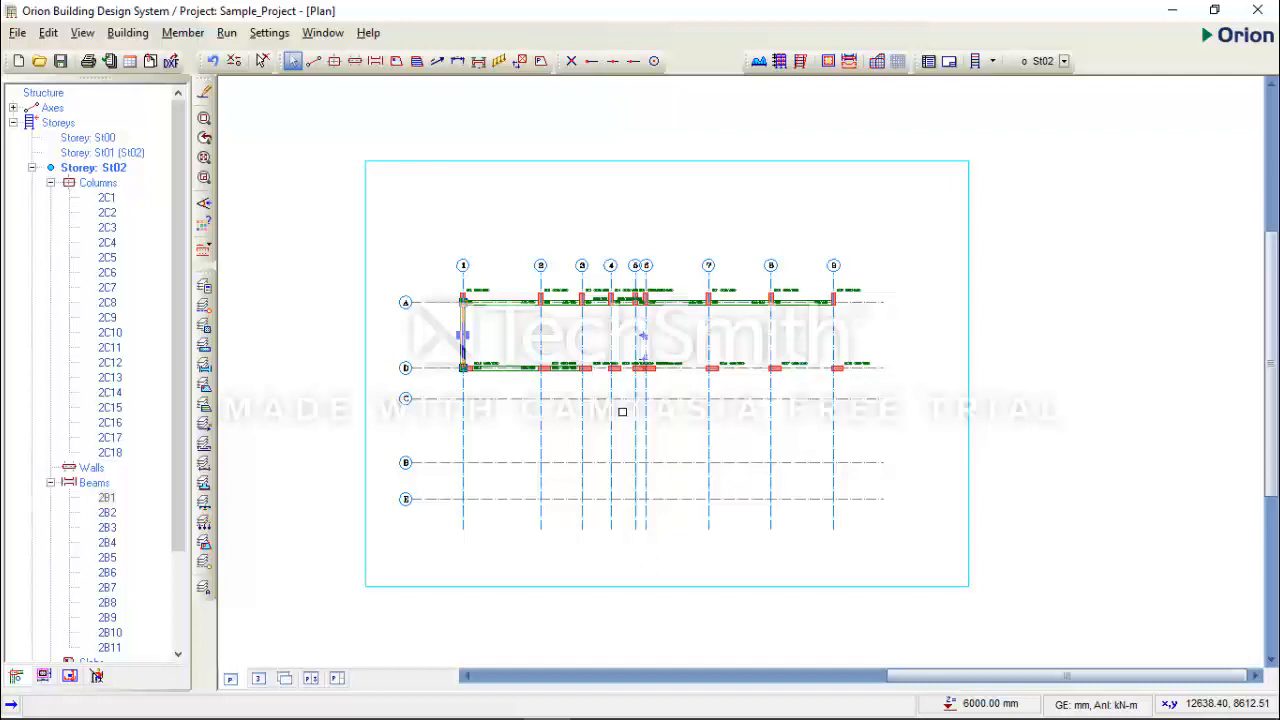
key("ctrl+s")
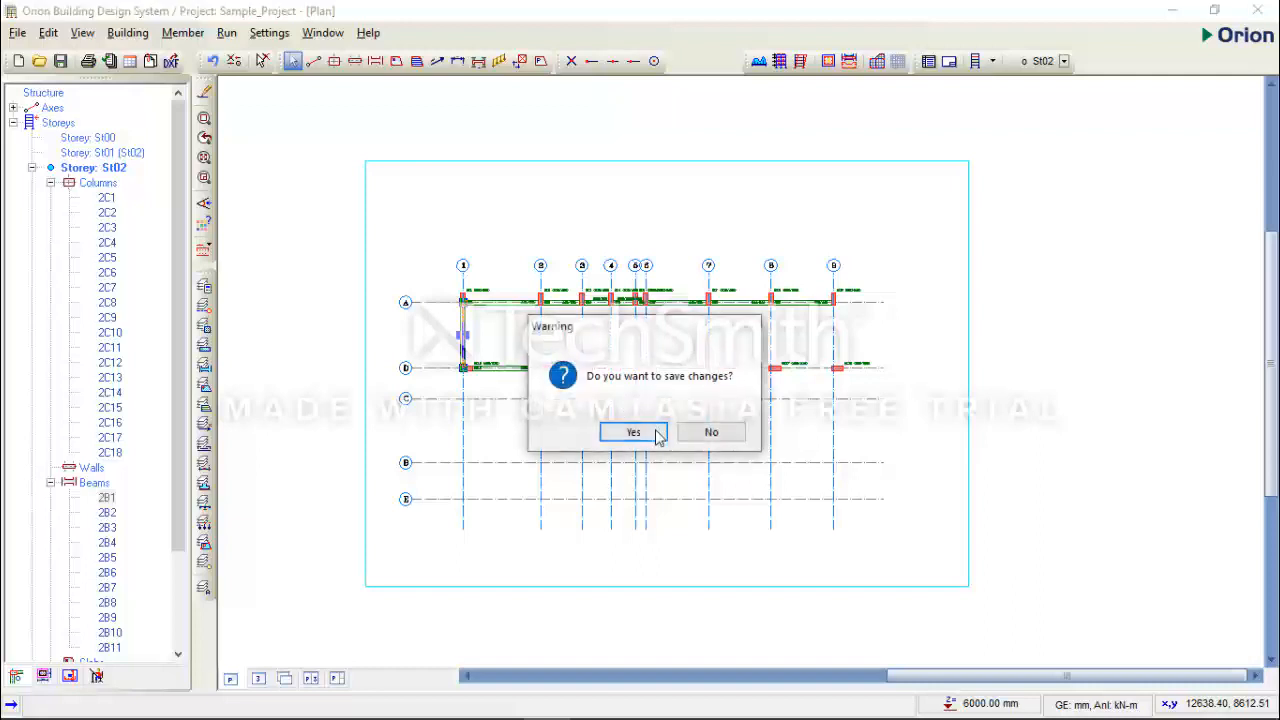
left_click(638, 431)
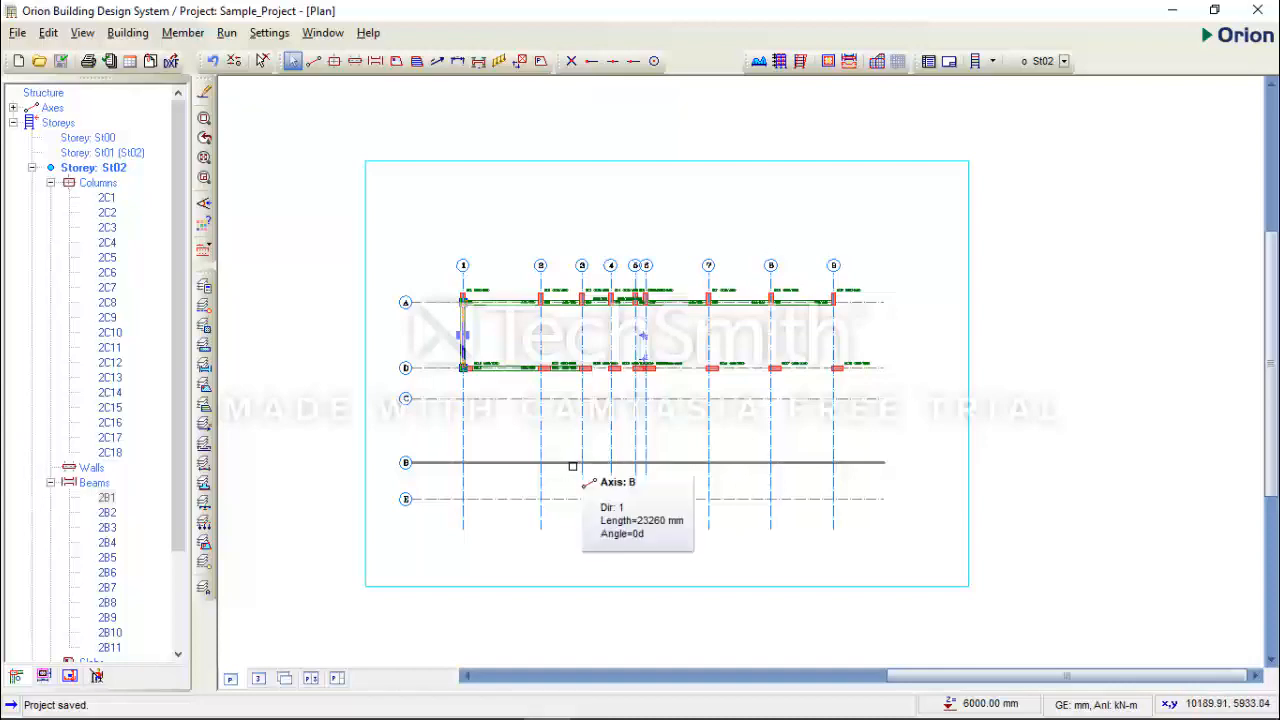